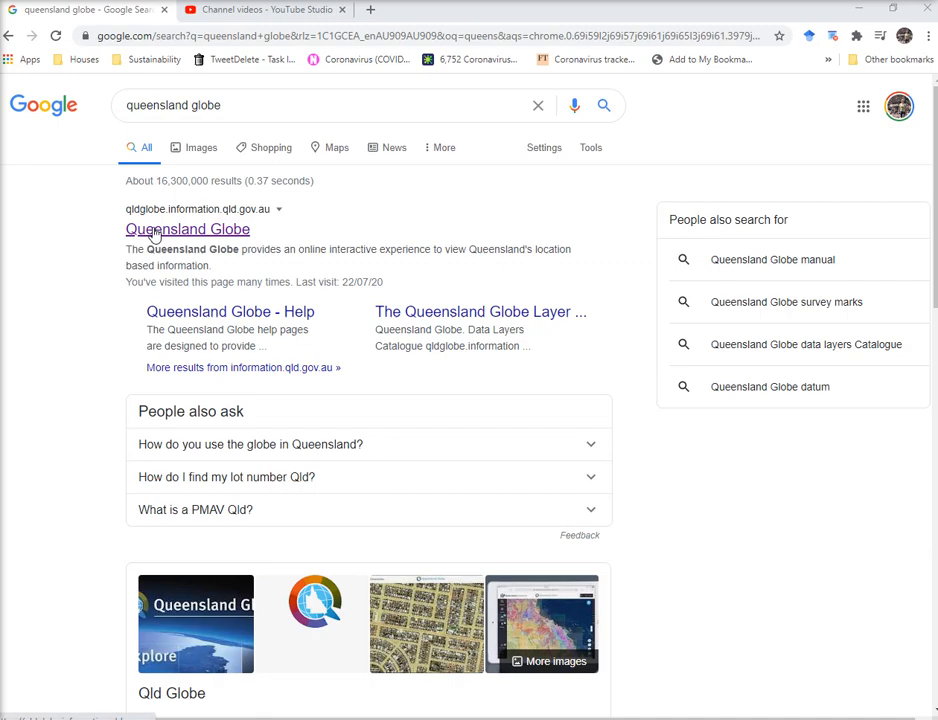
Open the Queensland Globe site from the 'queensland globe' Google results.
{"action": "left_click", "coordinate": [155, 232]}
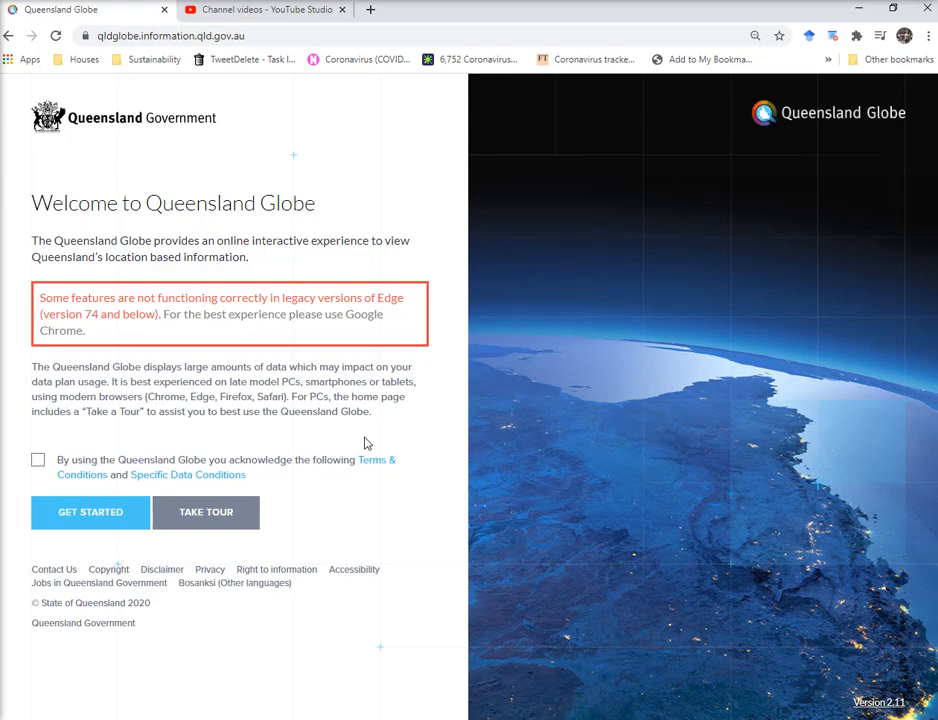
Acknowledge the terms of use, start the tour, then exit help mode to show the satellite map.
{"action": "left_click", "coordinate": [38, 462]}
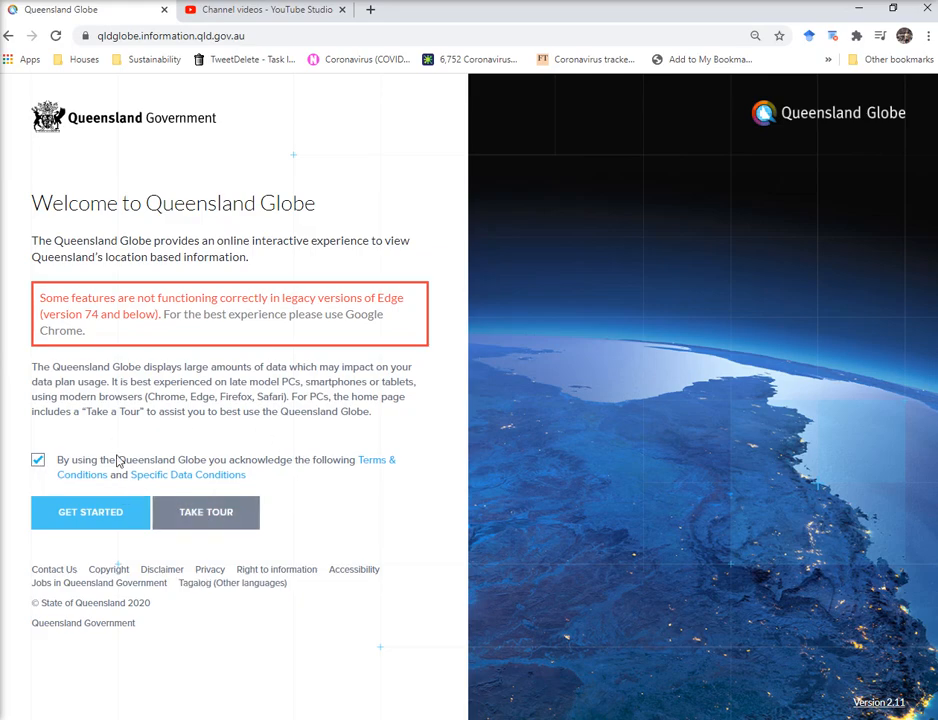
{"action": "left_click", "coordinate": [214, 511]}
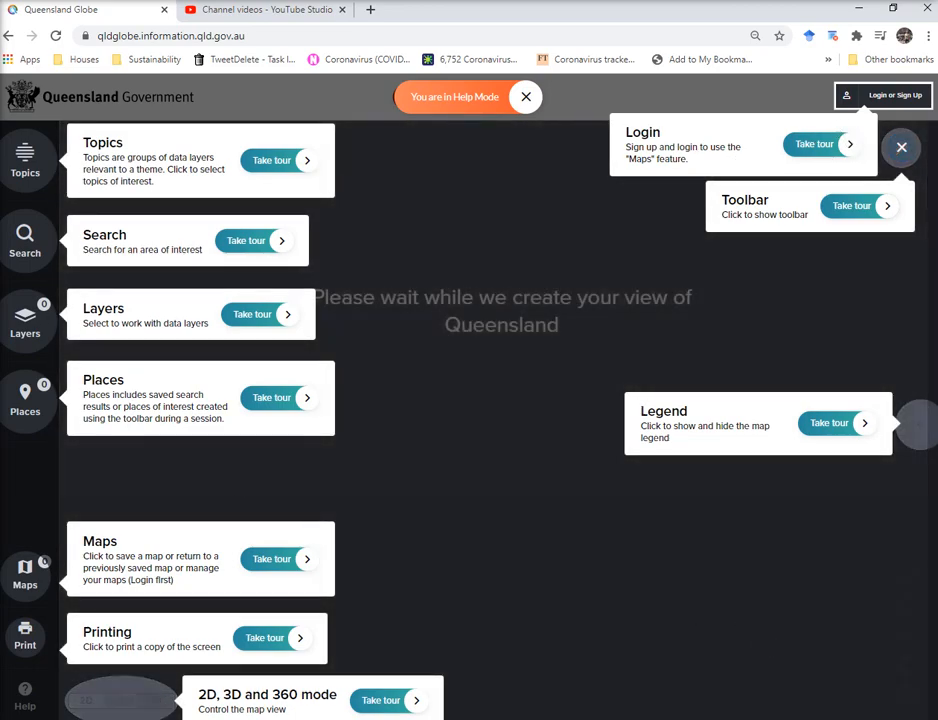
{"action": "left_click", "coordinate": [526, 97]}
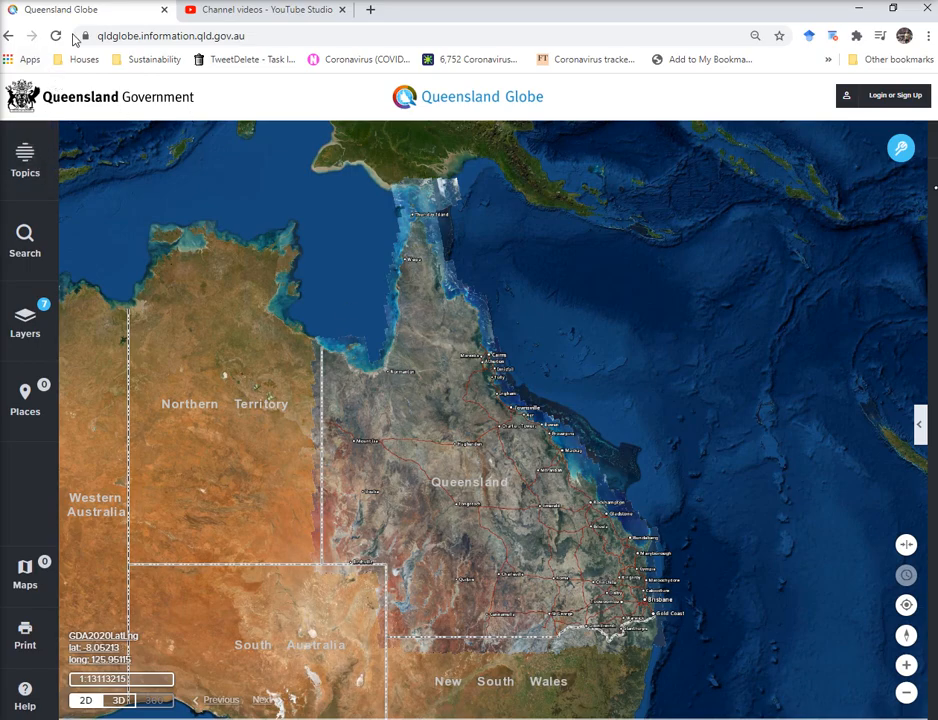
Zoom to south-east Queensland and open the Legend listing Highway, Main, Local, Private roads and towns.
{"action": "scroll", "coordinate": [587, 540], "scroll_direction": "up", "scroll_amount": 10}
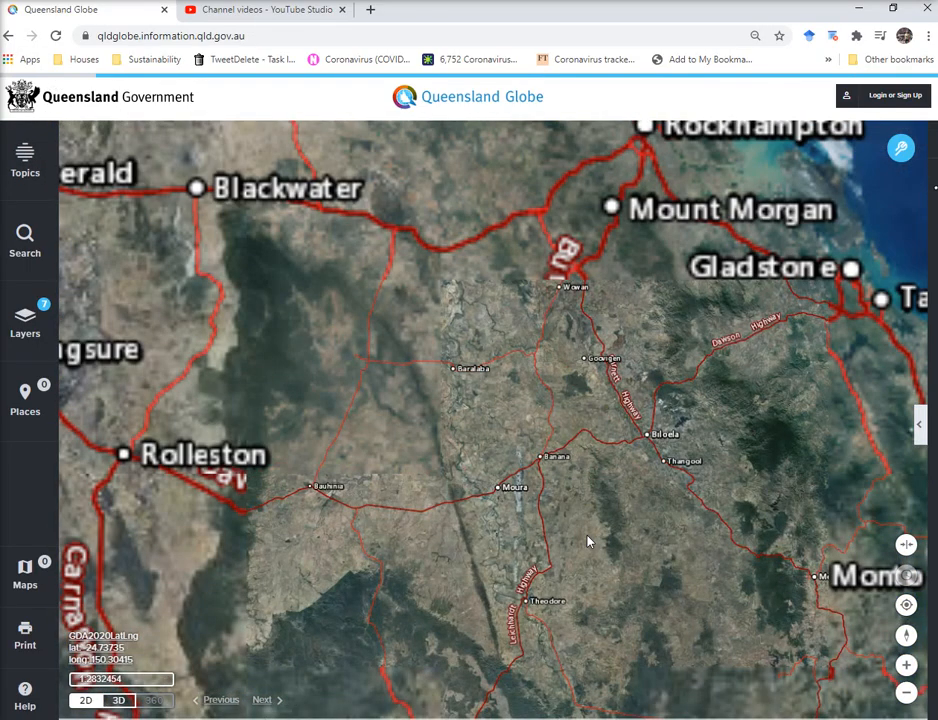
{"action": "scroll", "coordinate": [587, 540], "scroll_direction": "up", "scroll_amount": 3}
{"action": "scroll", "coordinate": [586, 538], "scroll_direction": "up", "scroll_amount": 3}
{"action": "scroll", "coordinate": [580, 542], "scroll_direction": "up", "scroll_amount": 3}
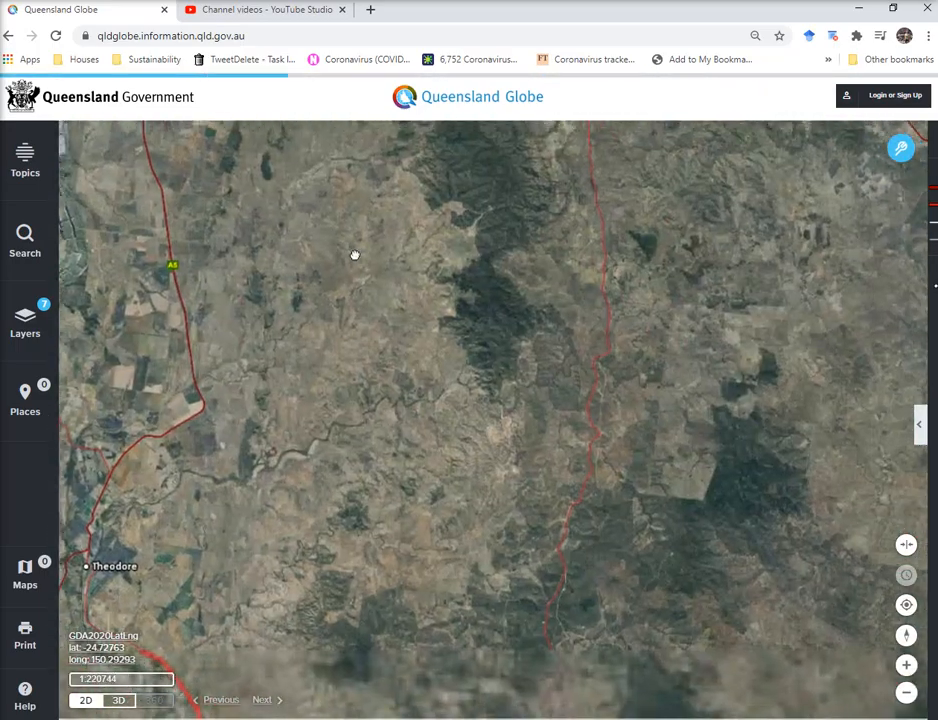
{"action": "scroll", "coordinate": [593, 563], "scroll_direction": "up", "scroll_amount": 5}
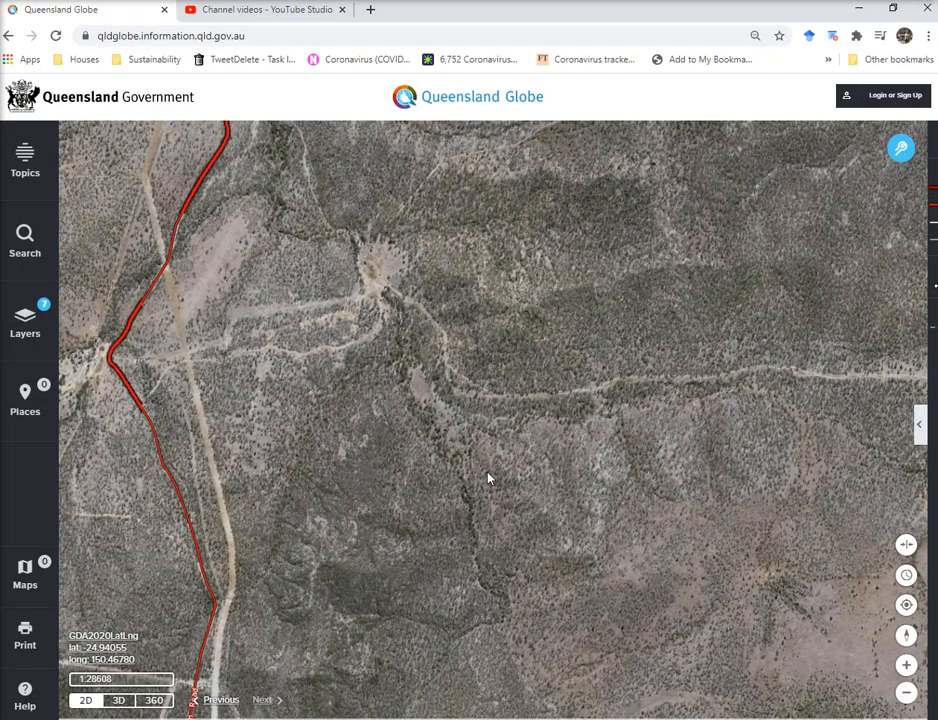
{"action": "scroll", "coordinate": [488, 479], "scroll_direction": "up", "scroll_amount": 2}
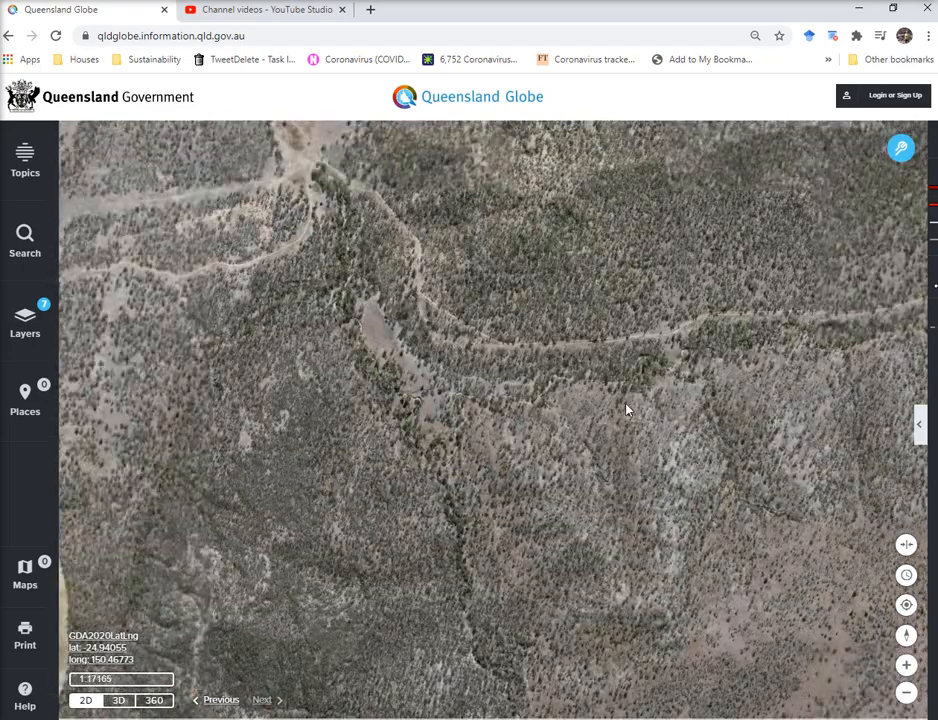
{"action": "scroll", "coordinate": [657, 419], "scroll_direction": "down", "scroll_amount": 4}
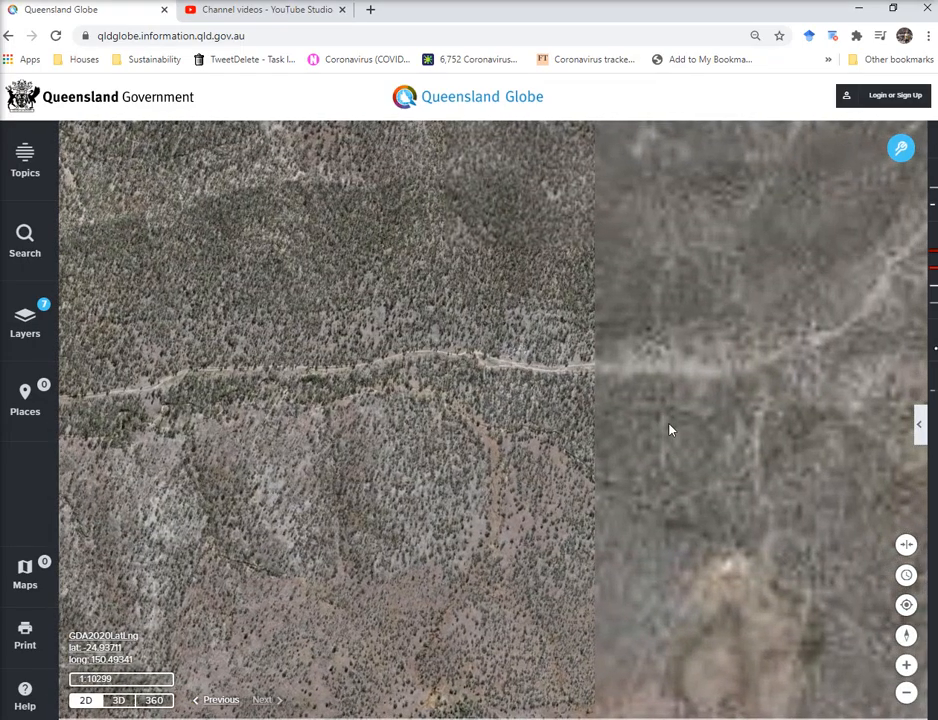
{"action": "scroll", "coordinate": [527, 449], "scroll_direction": "down", "scroll_amount": 3}
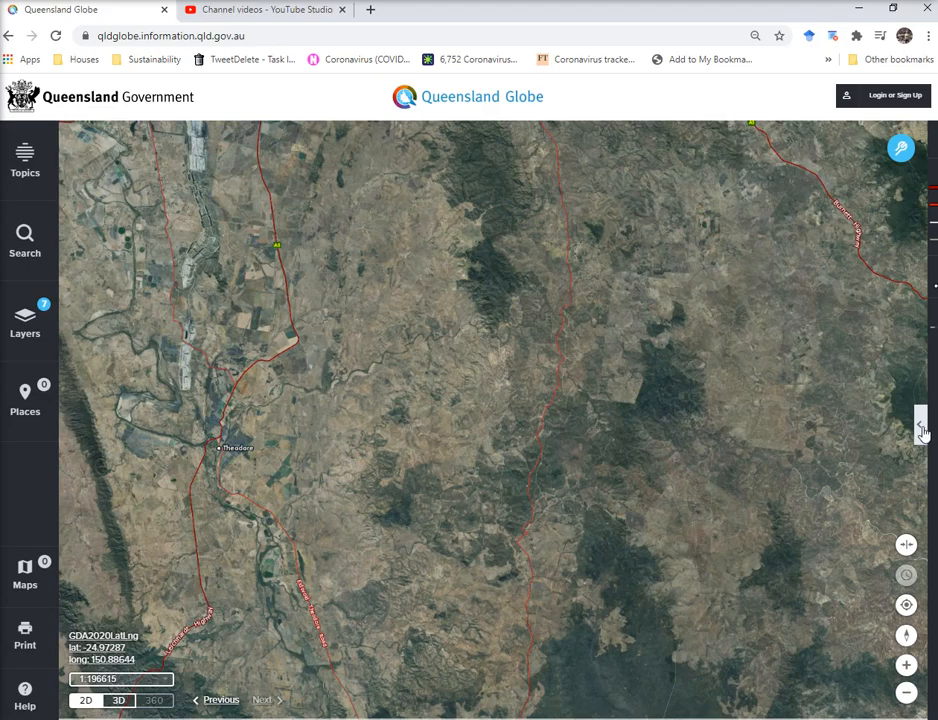
{"action": "left_click", "coordinate": [920, 426]}
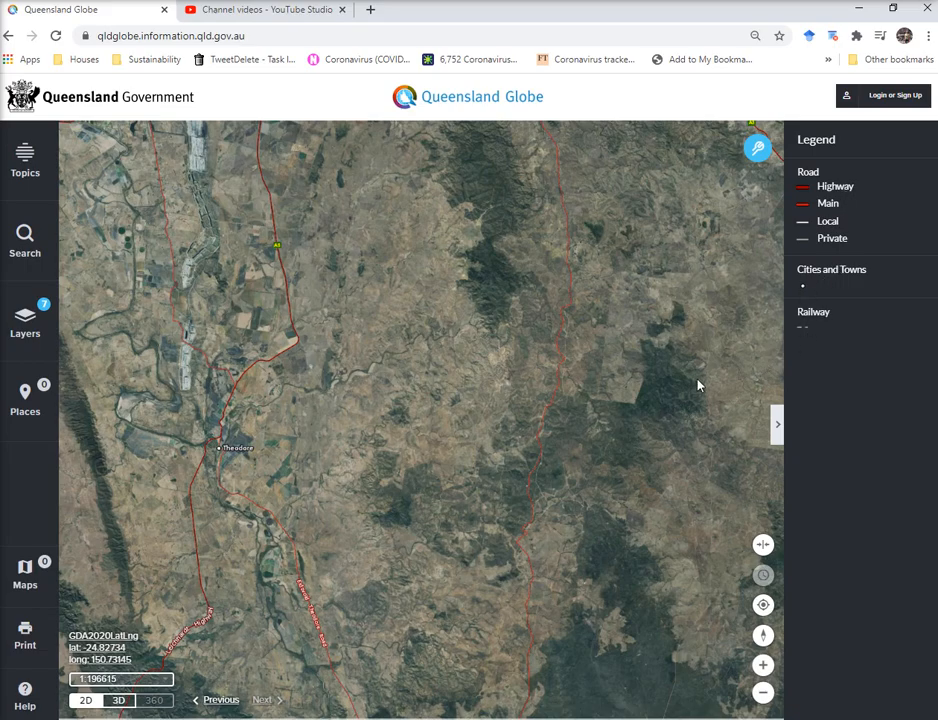
{"action": "scroll", "coordinate": [678, 389], "scroll_direction": "down", "scroll_amount": 5}
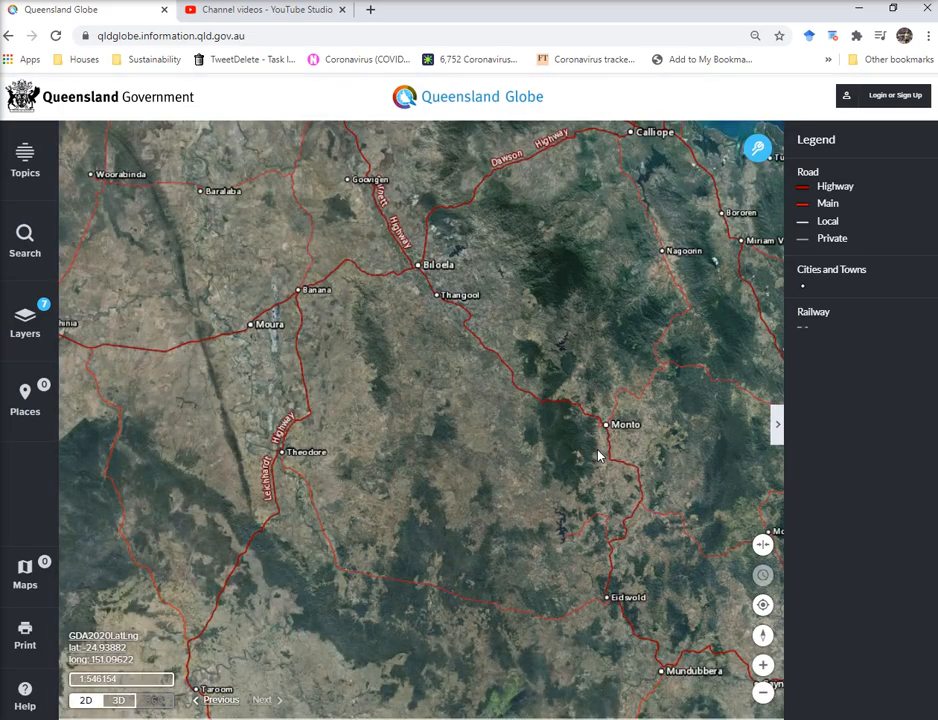
{"action": "scroll", "coordinate": [502, 356], "scroll_direction": "down", "scroll_amount": 6}
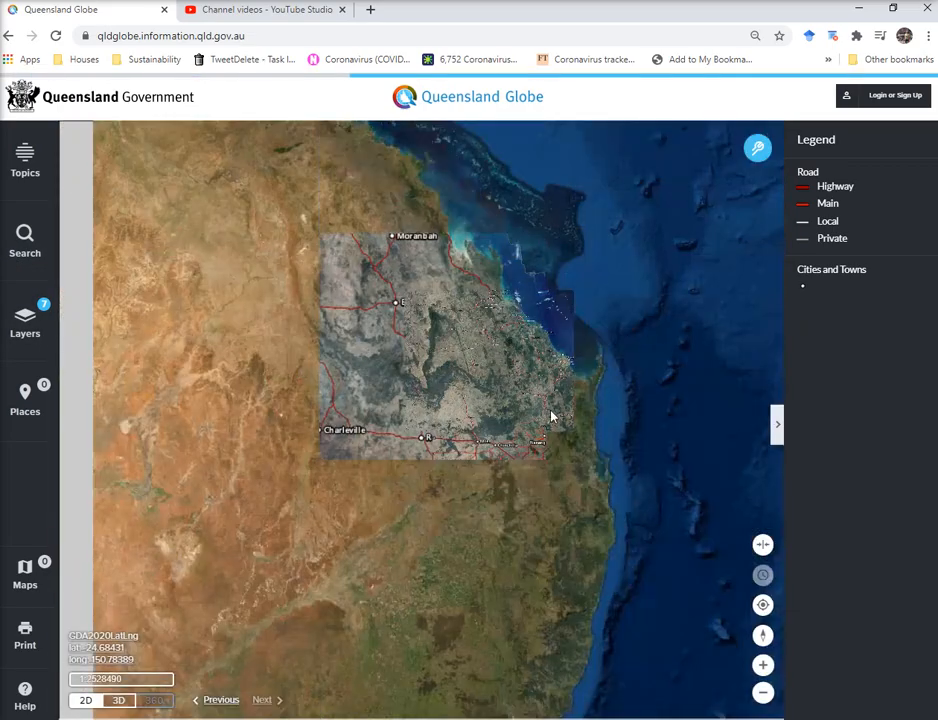
{"action": "scroll", "coordinate": [550, 415], "scroll_direction": "up", "scroll_amount": 3}
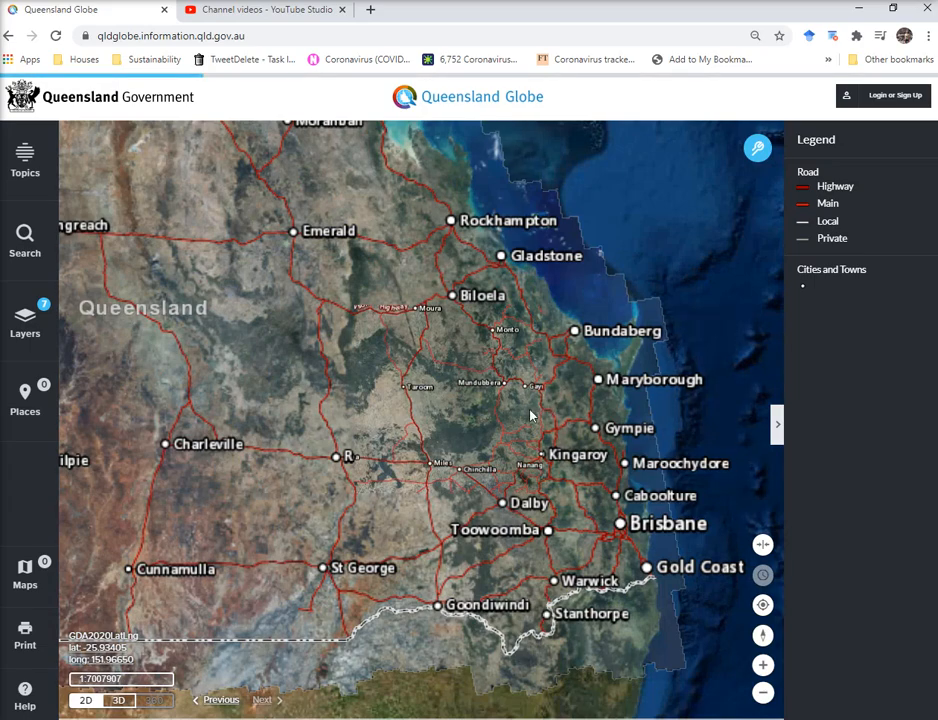
Find the entered street address via Street Address search, marked near Clifton, then return to search options.
{"action": "left_click", "coordinate": [18, 245]}
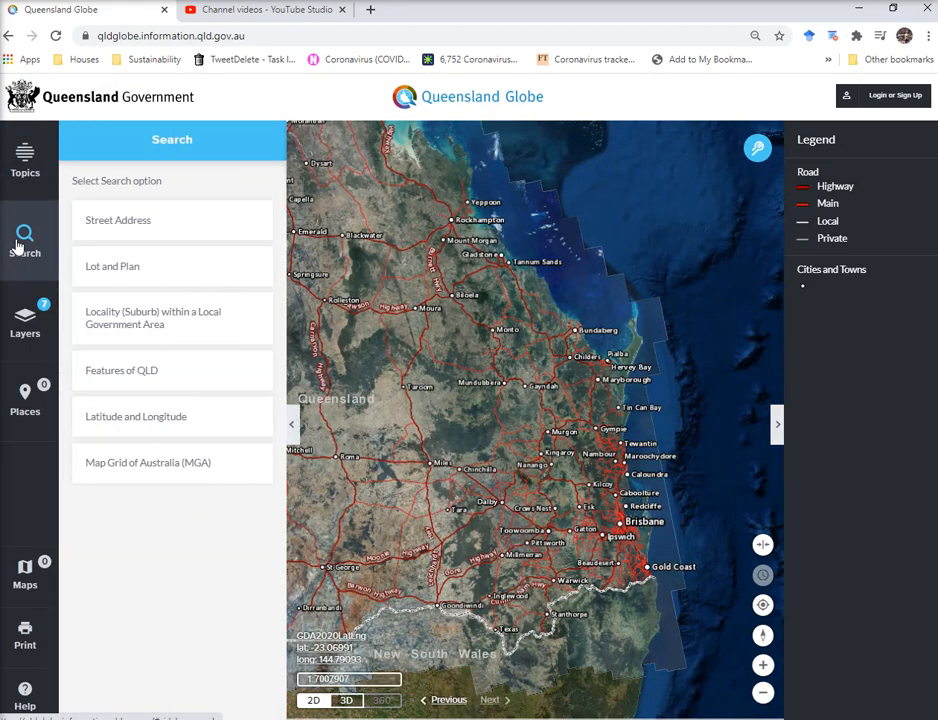
{"action": "left_click", "coordinate": [151, 226]}
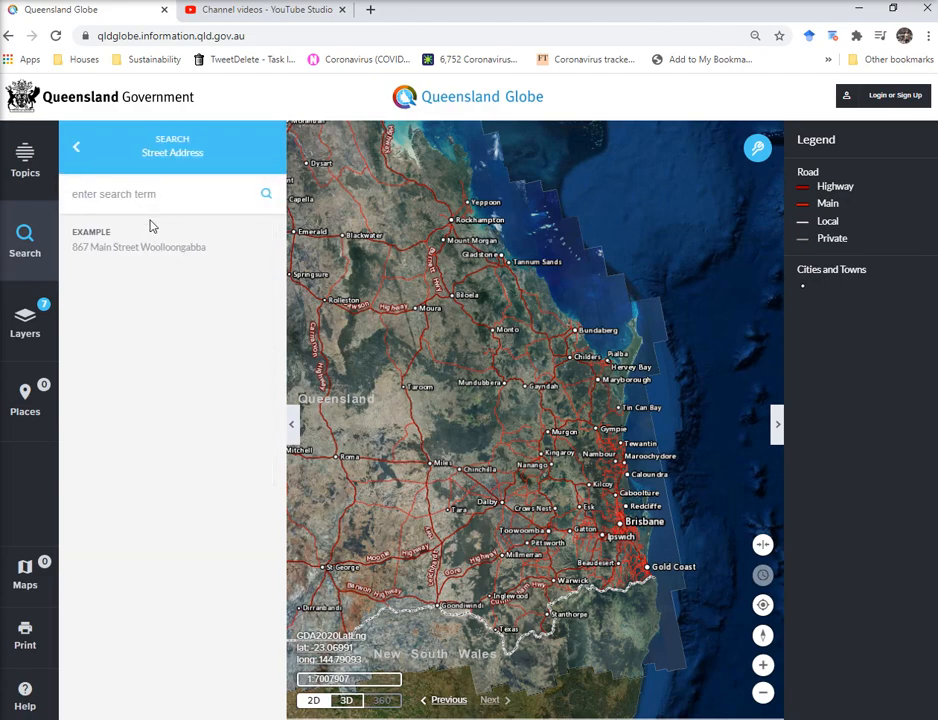
{"action": "left_click", "coordinate": [134, 210]}
{"action": "left_click", "coordinate": [141, 204]}
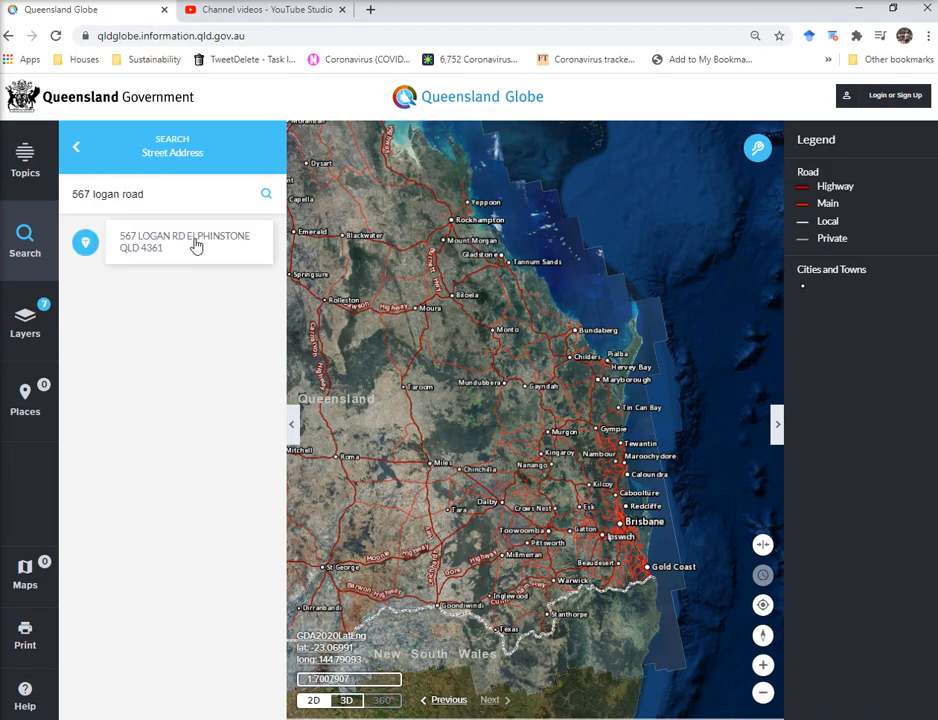
{"action": "left_click", "coordinate": [196, 245]}
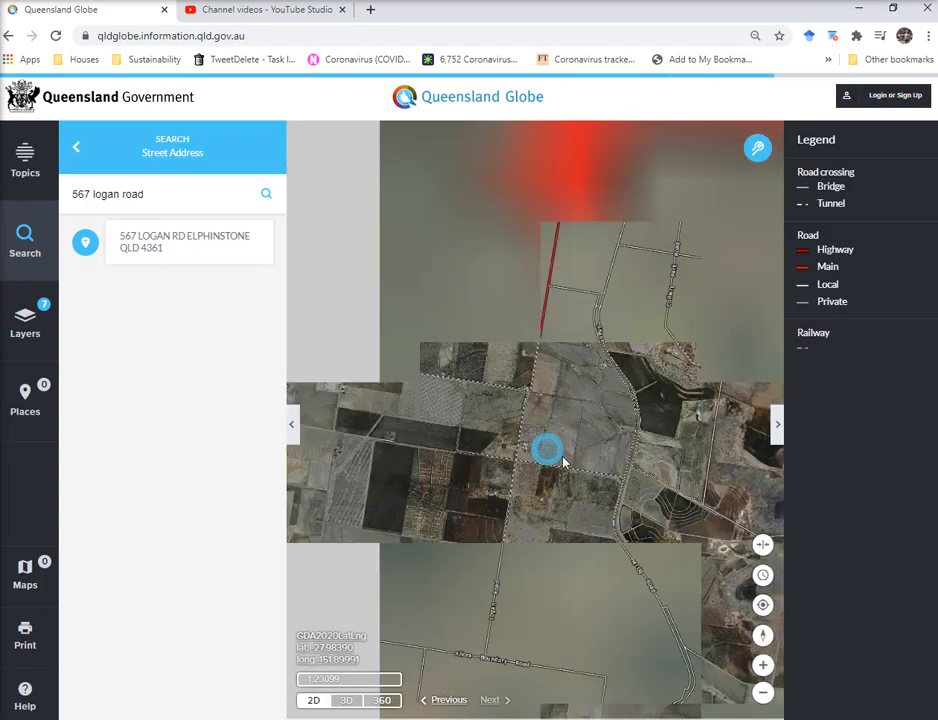
{"action": "scroll", "coordinate": [563, 462], "scroll_direction": "down", "scroll_amount": 2}
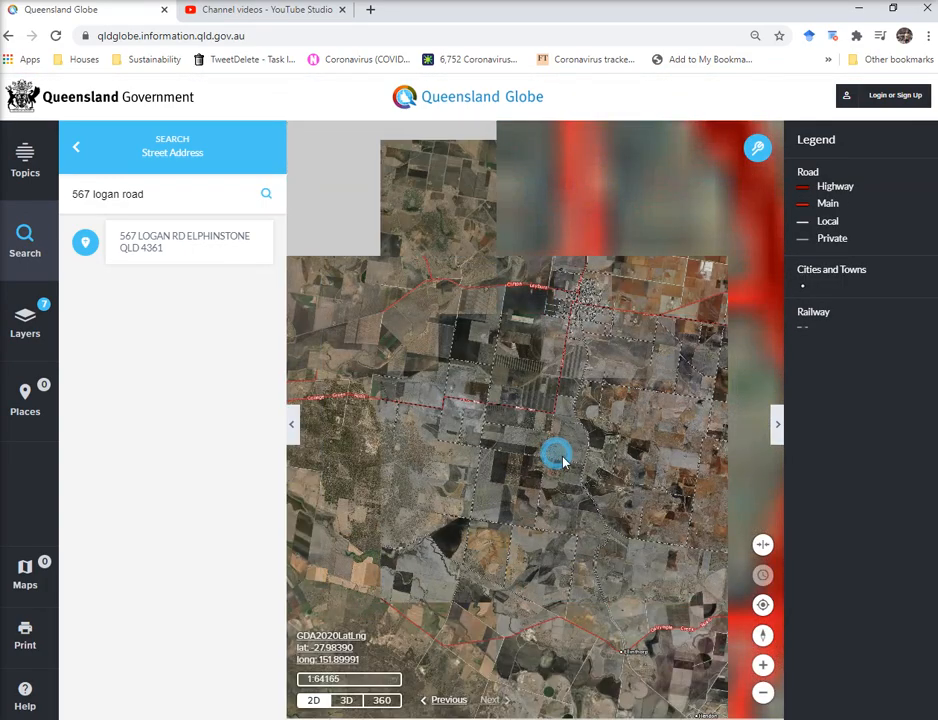
{"action": "scroll", "coordinate": [563, 462], "scroll_direction": "down", "scroll_amount": 2}
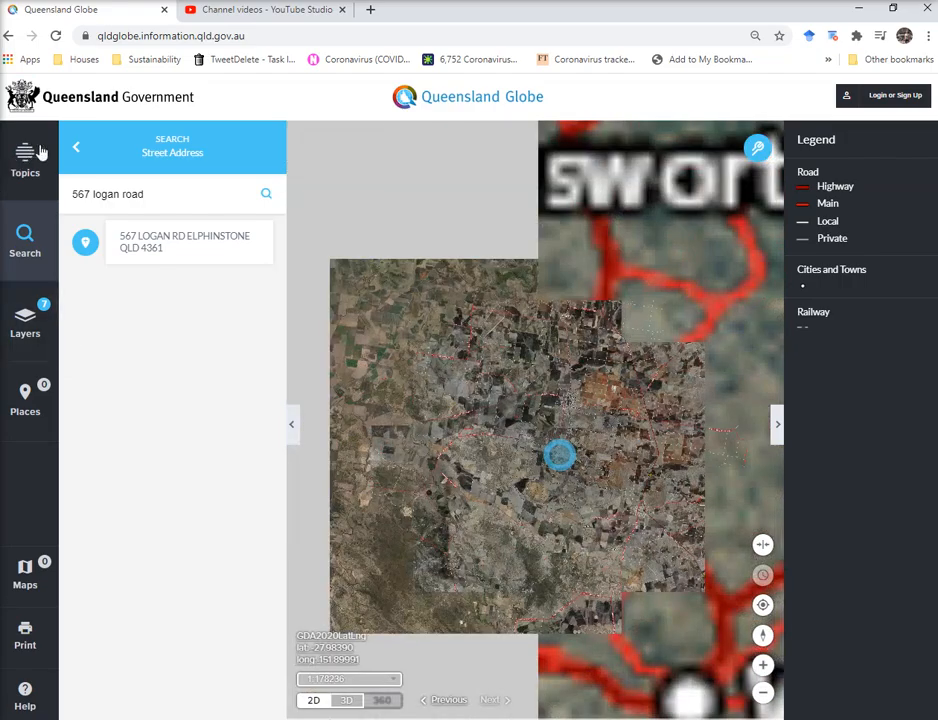
{"action": "left_click", "coordinate": [75, 147]}
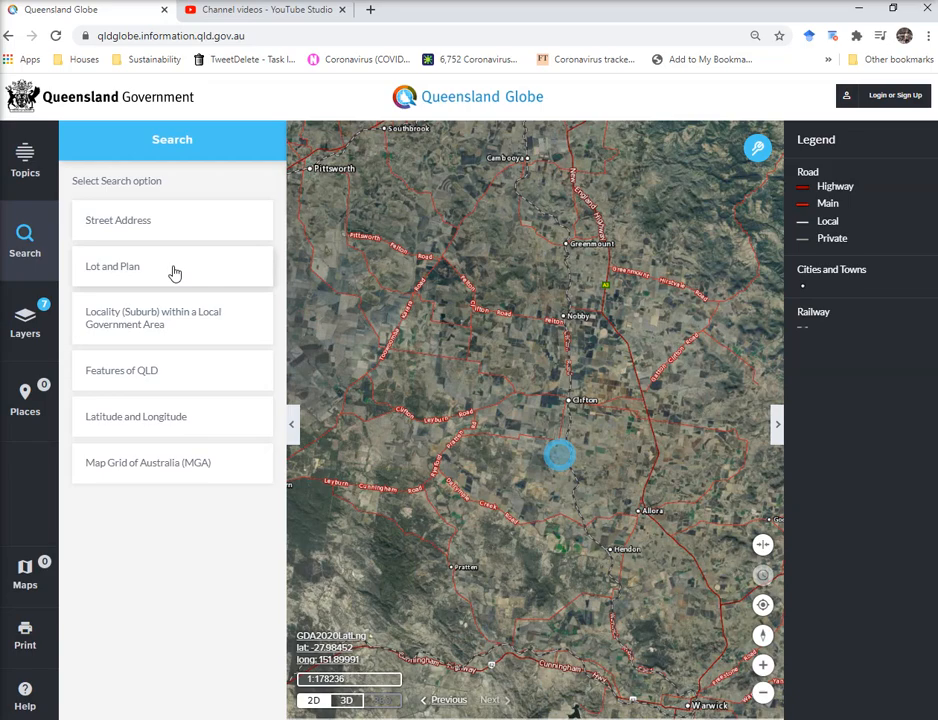
Run a Locality search for 'tamborine mountain' to outline its boundary, then return to search options.
{"action": "left_click", "coordinate": [133, 317]}
{"action": "type", "text": "ta"}
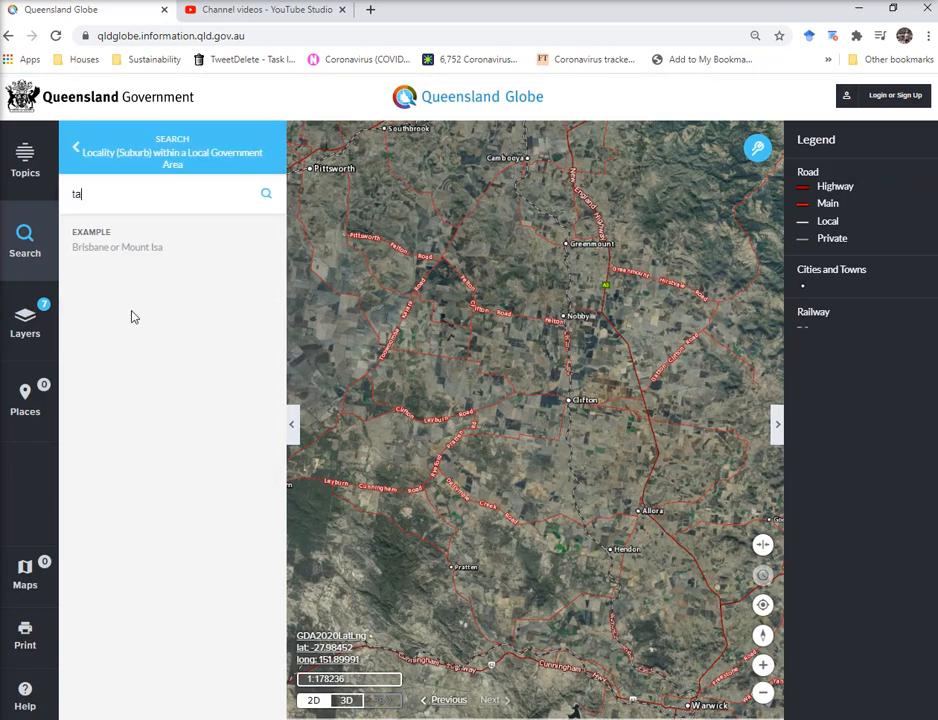
{"action": "type", "text": "mborine mountain"}
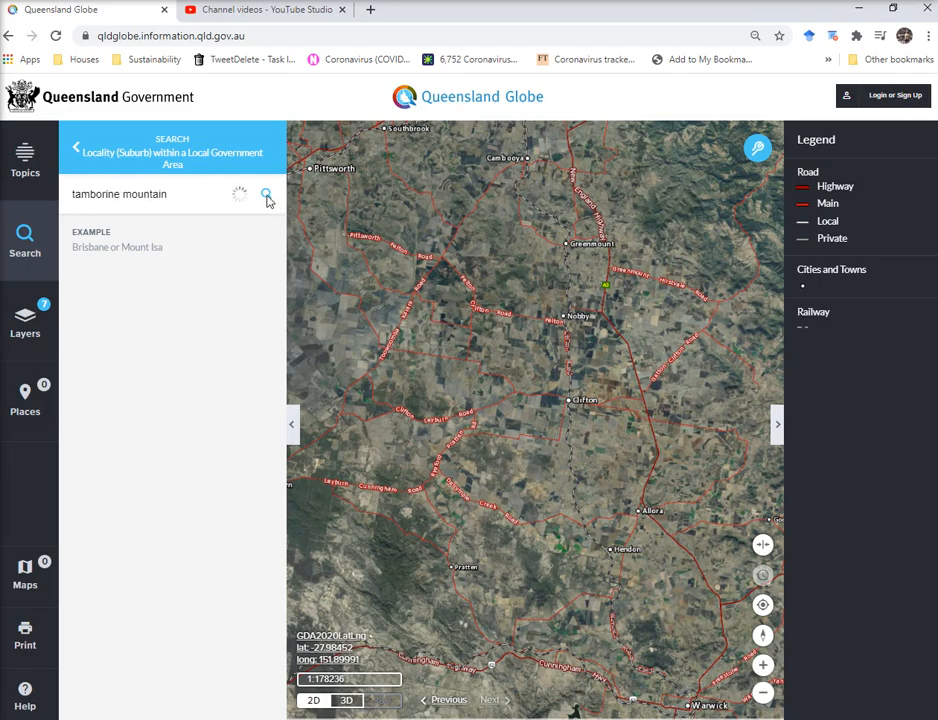
{"action": "left_click", "coordinate": [190, 240]}
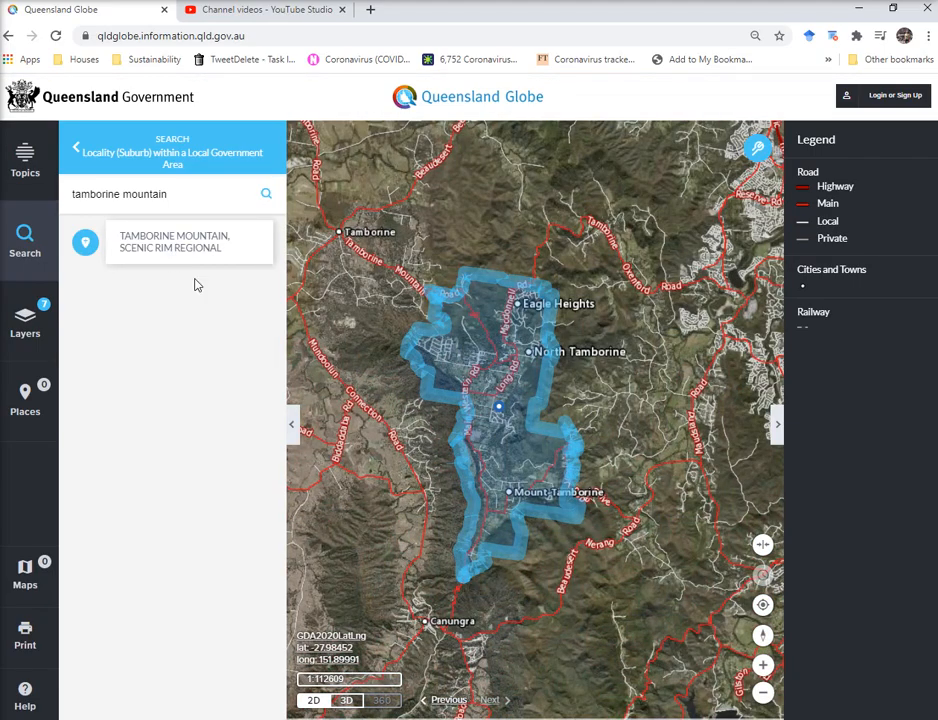
{"action": "left_click", "coordinate": [76, 154]}
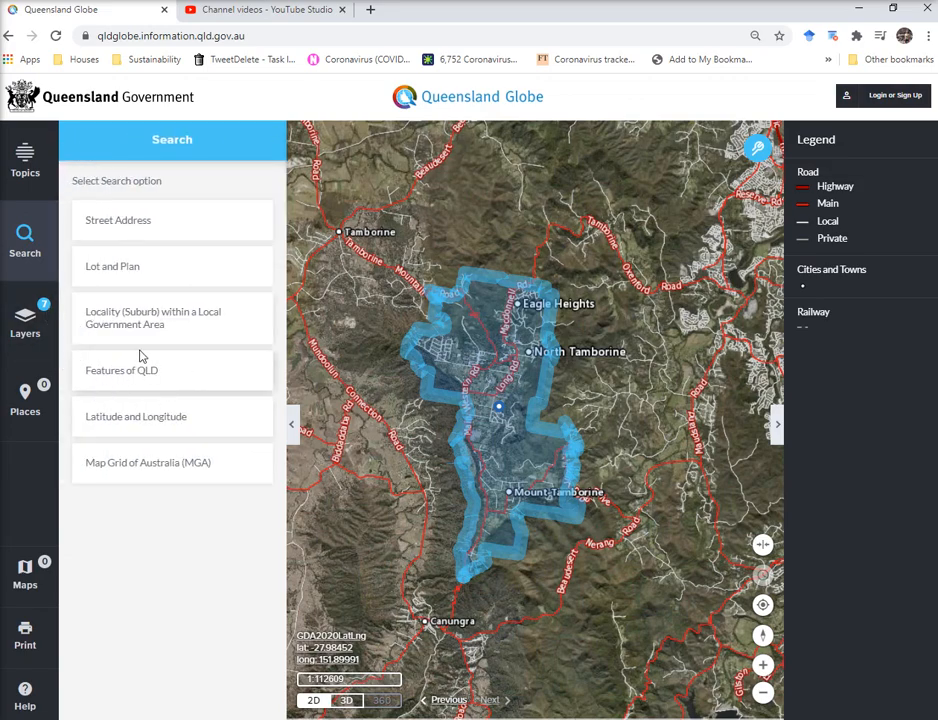
Search Features of QLD for 'mount barney' and centre the map on the Scenic Rim mountain.
{"action": "left_click", "coordinate": [136, 380]}
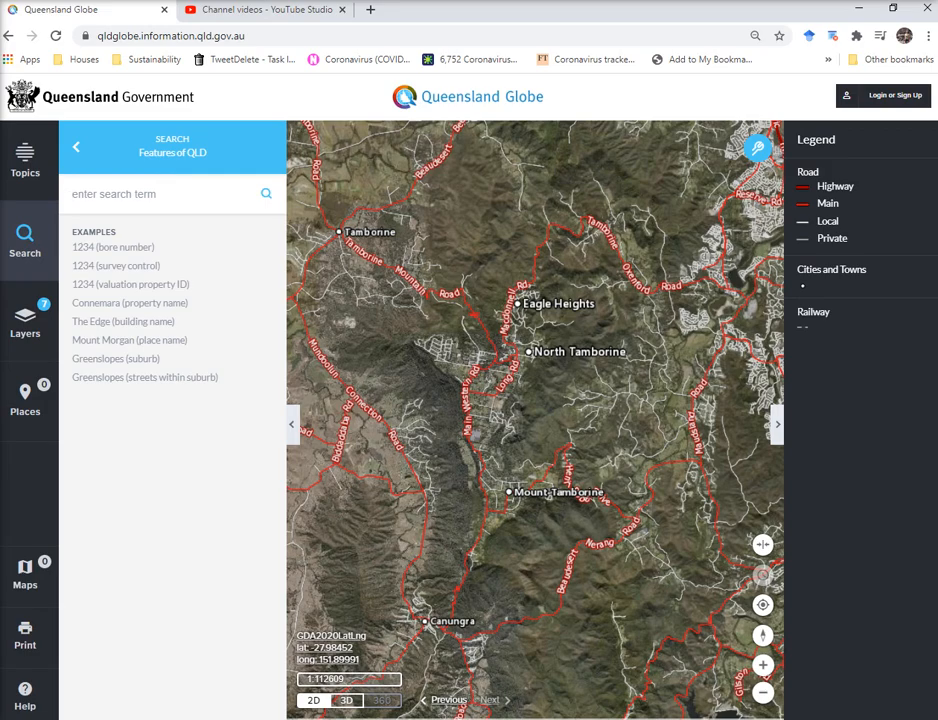
{"action": "left_click", "coordinate": [126, 205]}
{"action": "type", "text": "mount barney"}
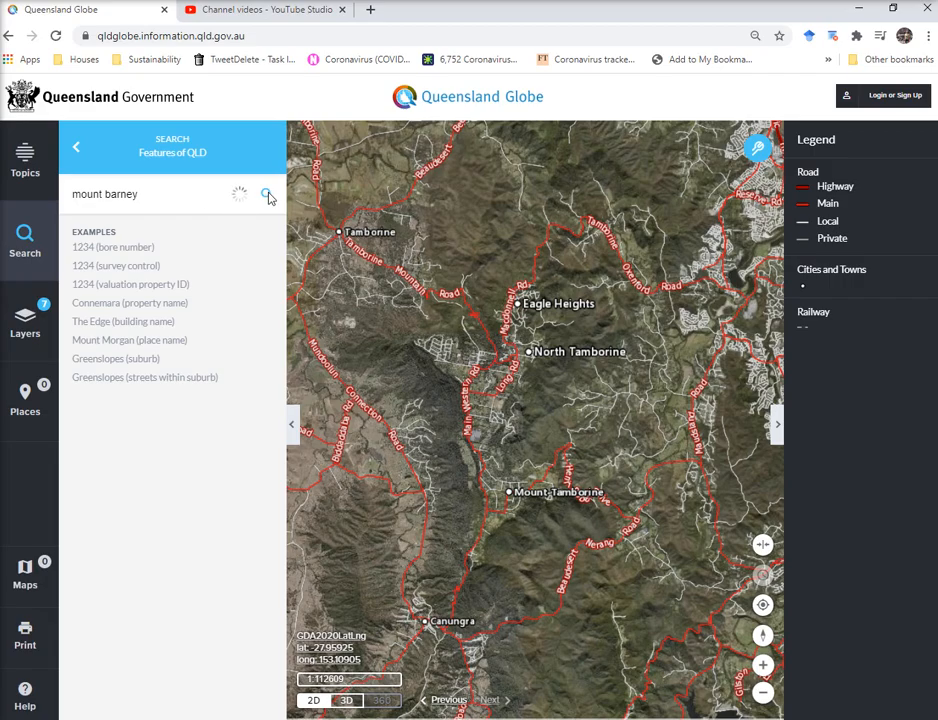
{"action": "left_click", "coordinate": [242, 250]}
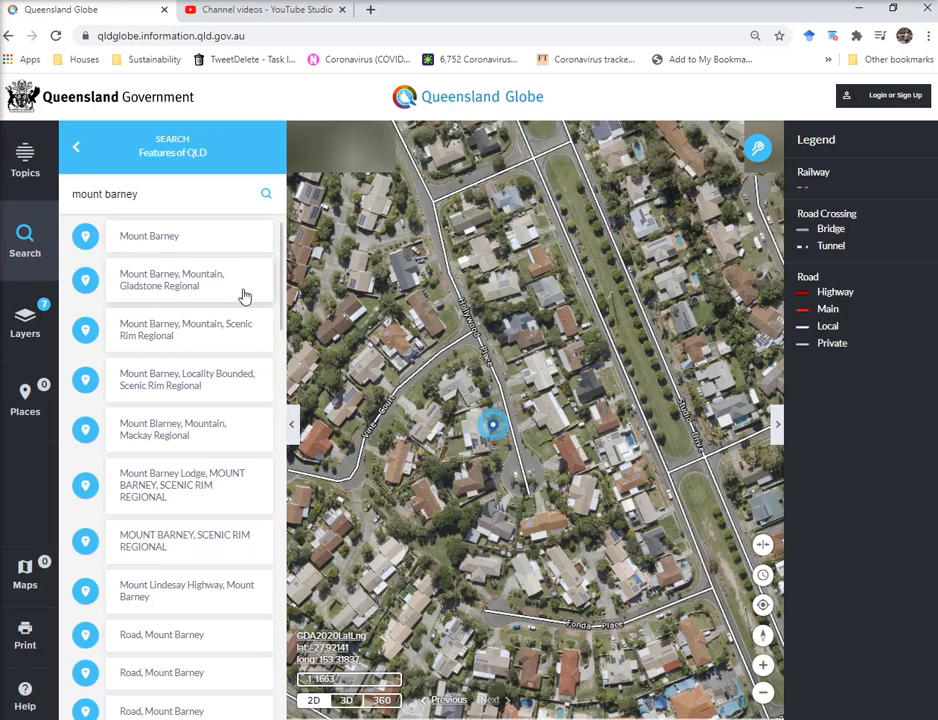
{"action": "left_click", "coordinate": [190, 322]}
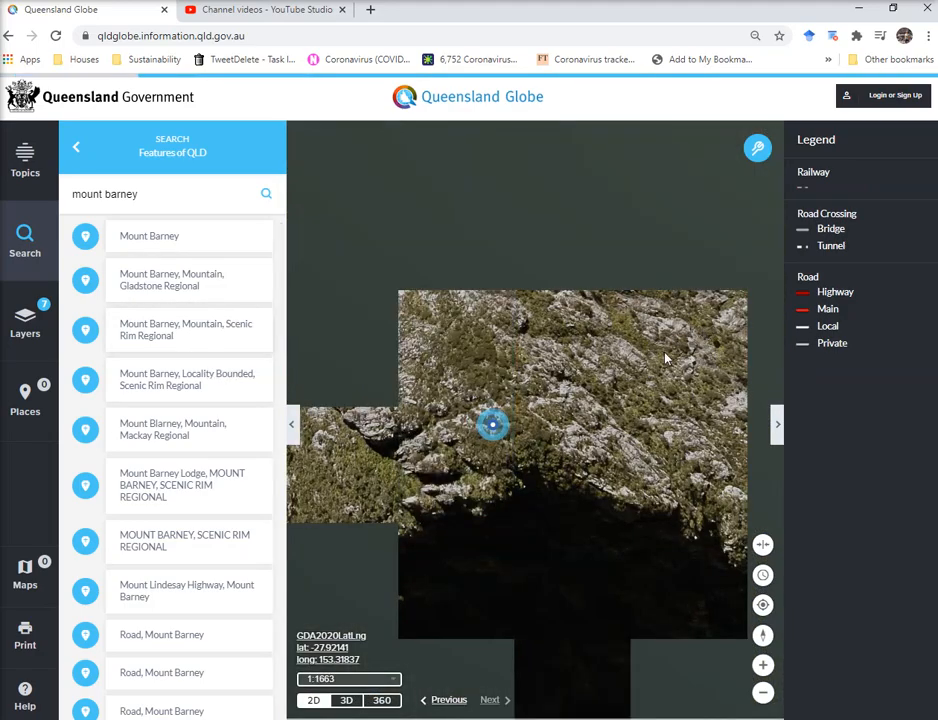
{"action": "scroll", "coordinate": [586, 412], "scroll_direction": "down", "scroll_amount": 3}
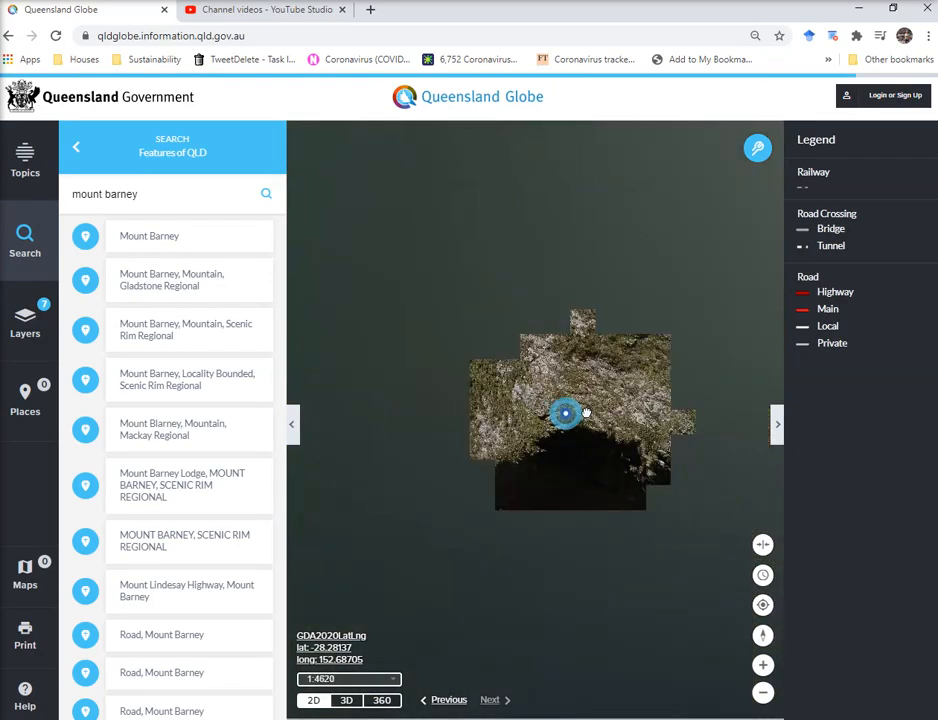
{"action": "scroll", "coordinate": [586, 412], "scroll_direction": "down", "scroll_amount": 3}
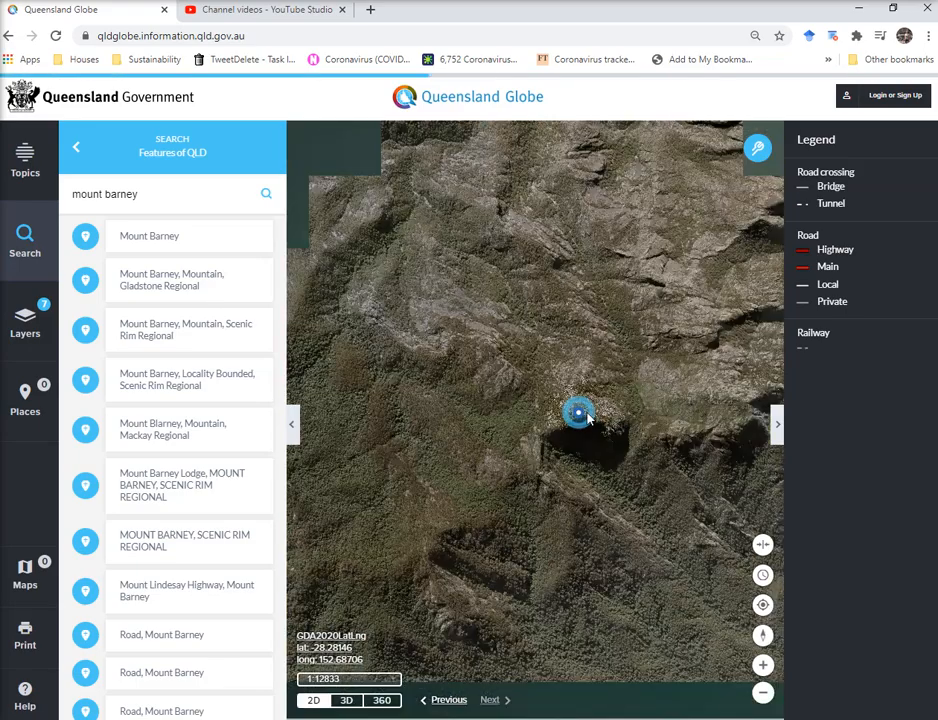
{"action": "scroll", "coordinate": [683, 383], "scroll_direction": "down", "scroll_amount": 2}
{"action": "left_click_drag", "start_coordinate": [548, 345], "coordinate": [530, 291]}
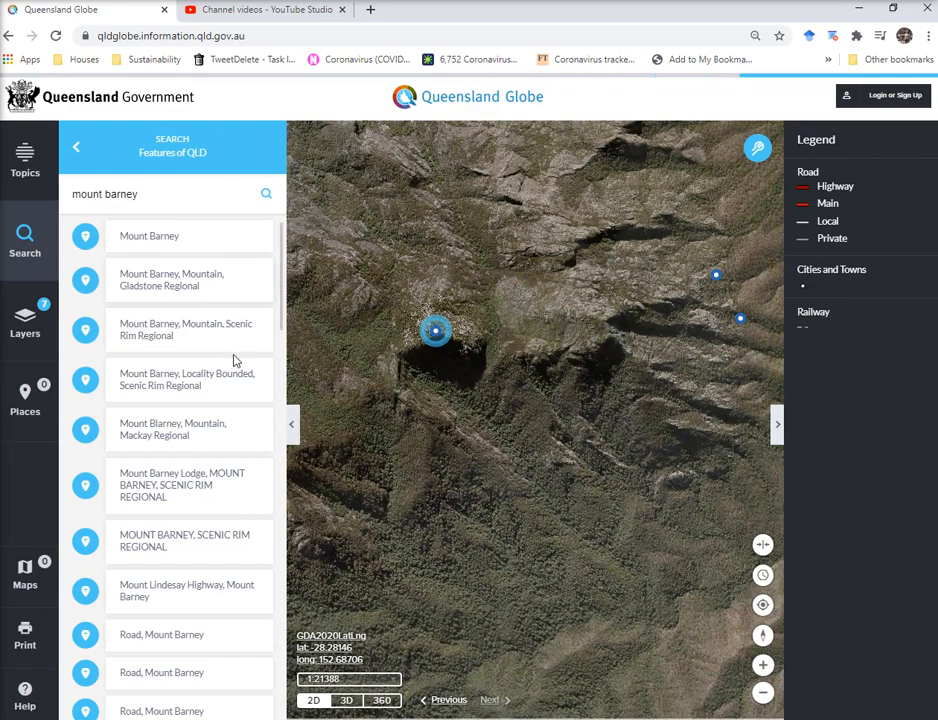
{"action": "left_click", "coordinate": [75, 148]}
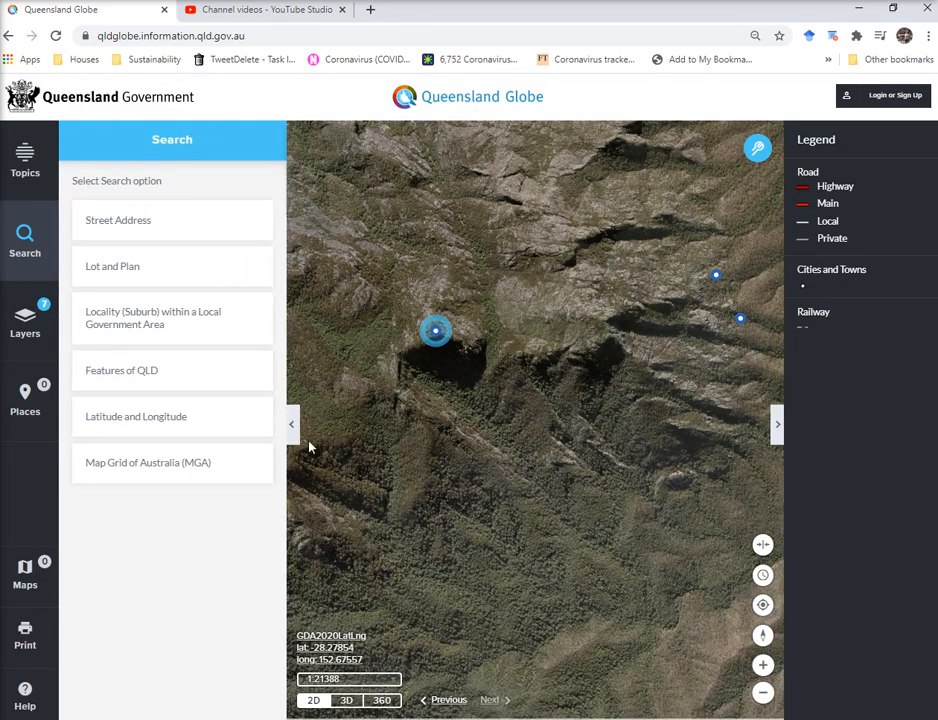
Close the search panel and open the All Layers catalogue from the Layers panel.
{"action": "left_click", "coordinate": [291, 425]}
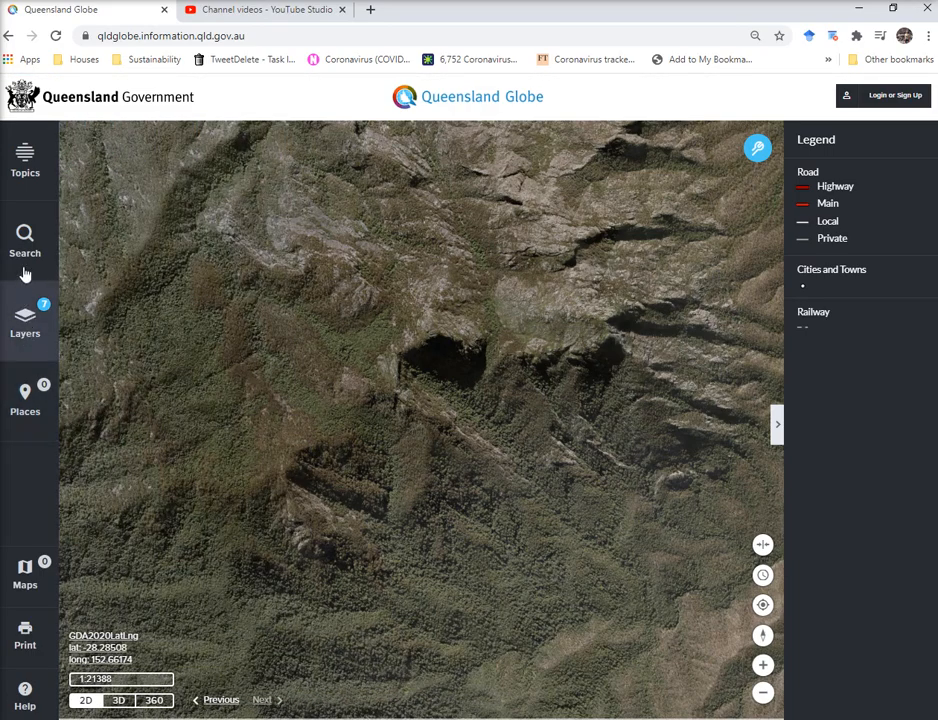
{"action": "left_click", "coordinate": [48, 330]}
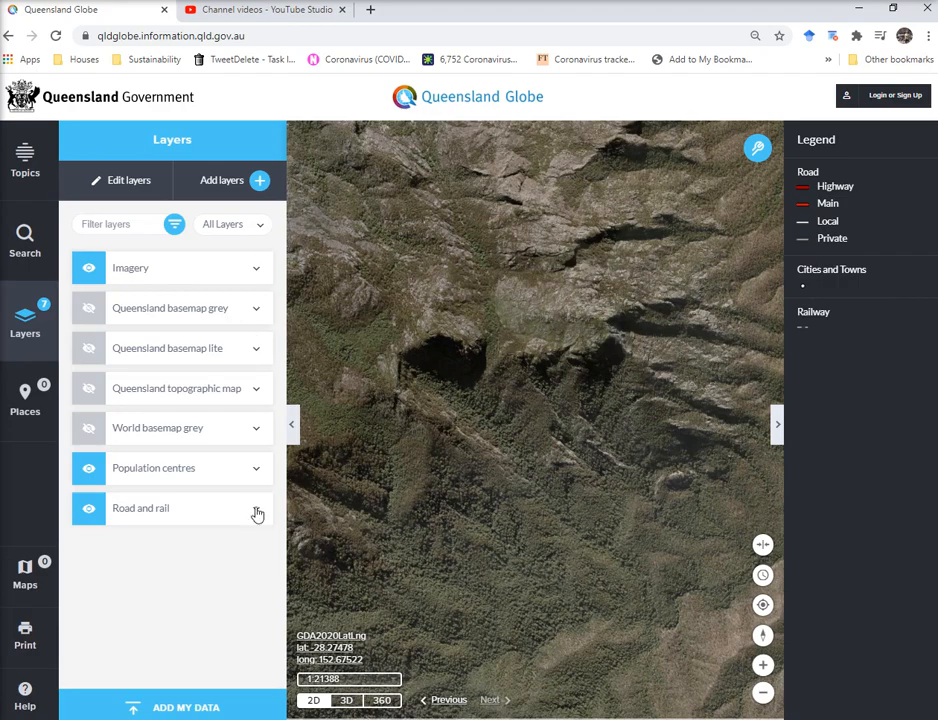
{"action": "left_click", "coordinate": [210, 183]}
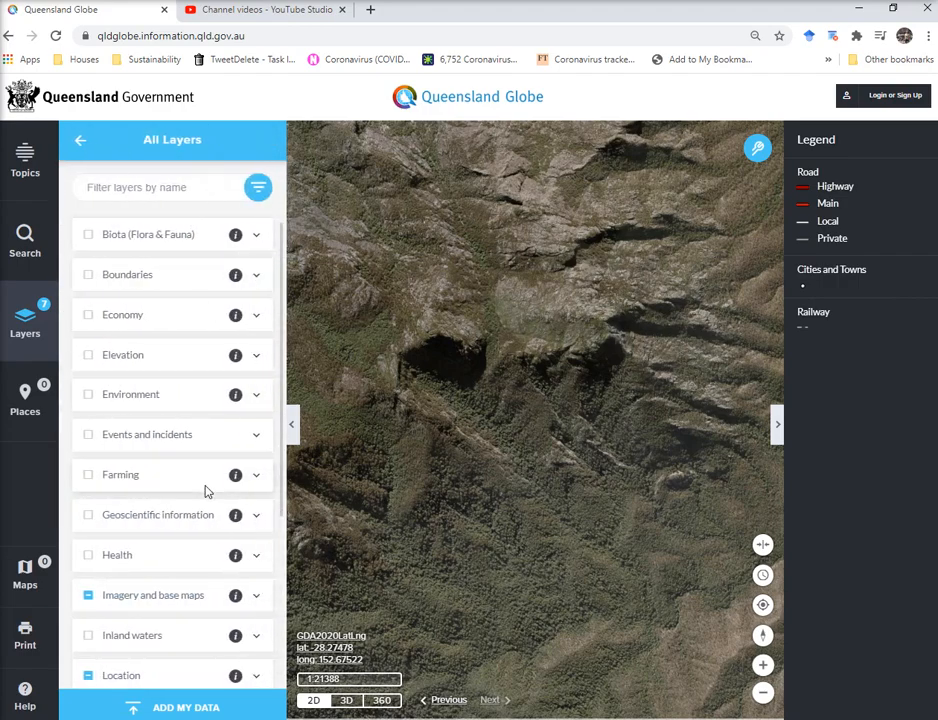
{"action": "scroll", "coordinate": [205, 487], "scroll_direction": "down", "scroll_amount": 5}
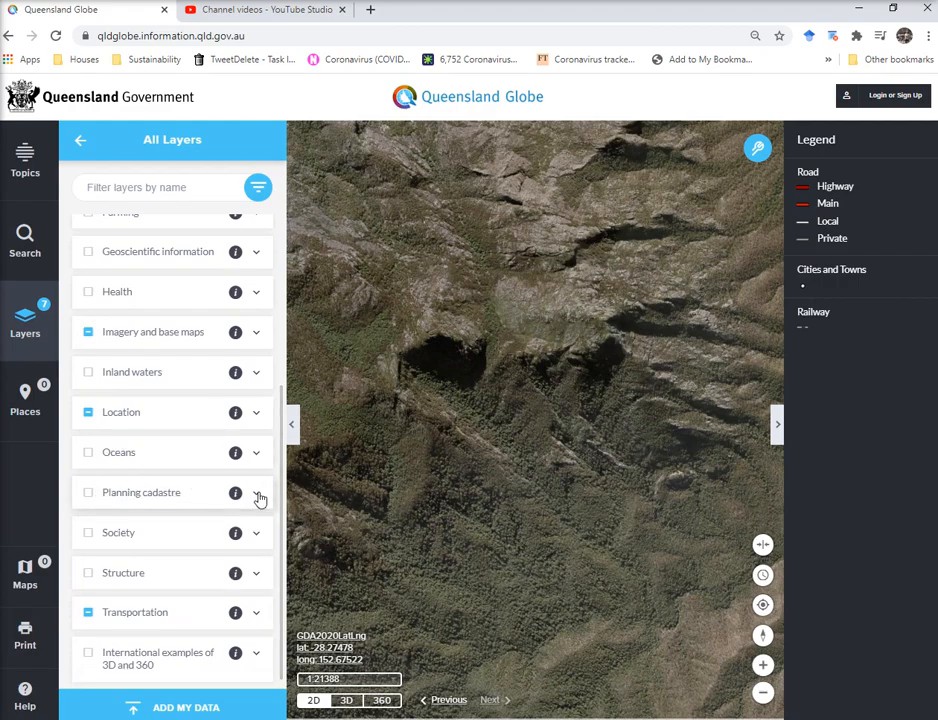
Expand Planning cadastre > Land parcels and tick Land parcels to enable all its sub-layers.
{"action": "left_click", "coordinate": [257, 496]}
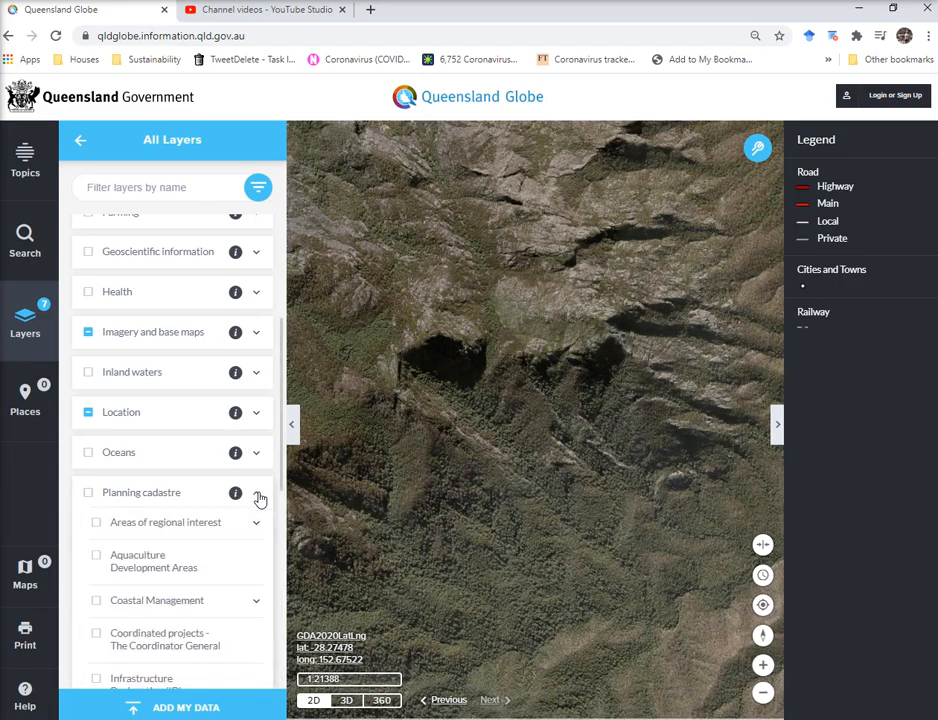
{"action": "scroll", "coordinate": [140, 546], "scroll_direction": "down", "scroll_amount": 4}
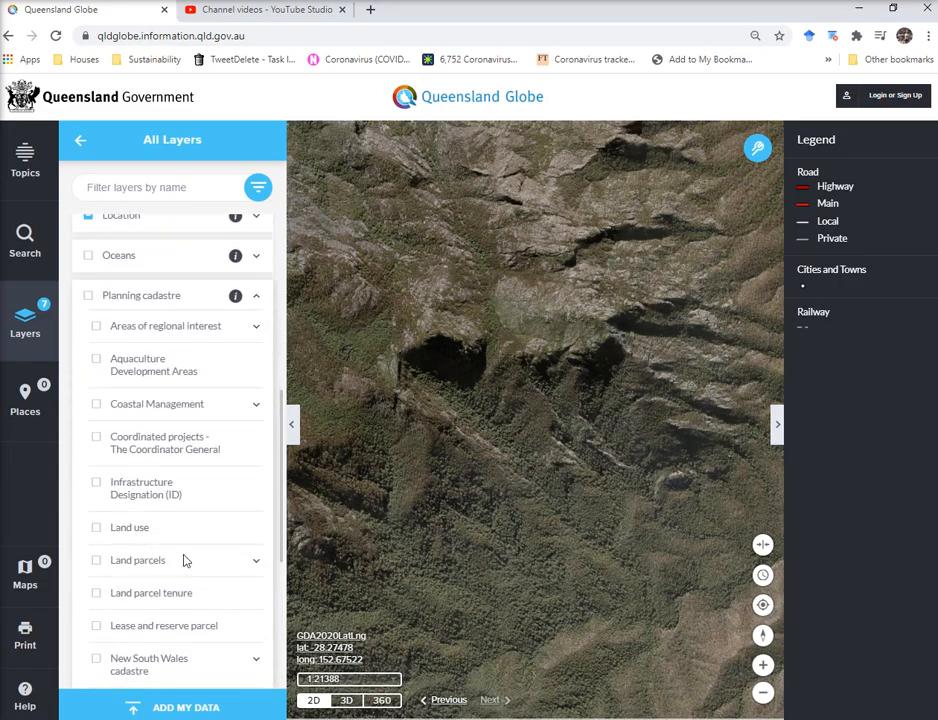
{"action": "left_click", "coordinate": [257, 563]}
{"action": "scroll", "coordinate": [222, 506], "scroll_direction": "down", "scroll_amount": 3}
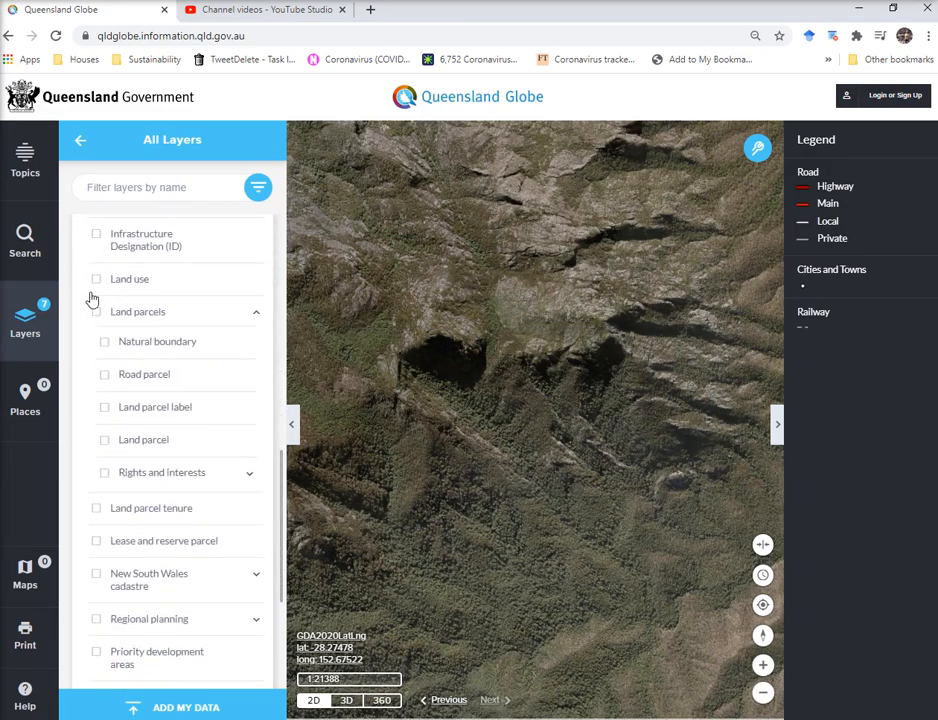
{"action": "left_click", "coordinate": [97, 316]}
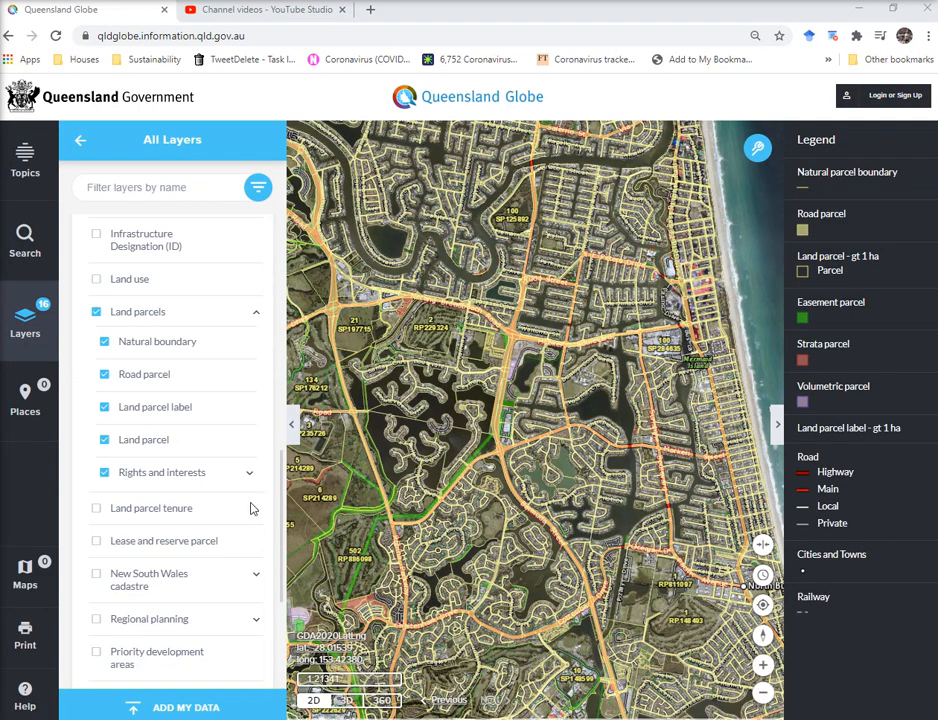
Hide the Road parcel, Natural boundary and Rights and interests layers, then expand Rights and interests.
{"action": "left_click", "coordinate": [104, 375]}
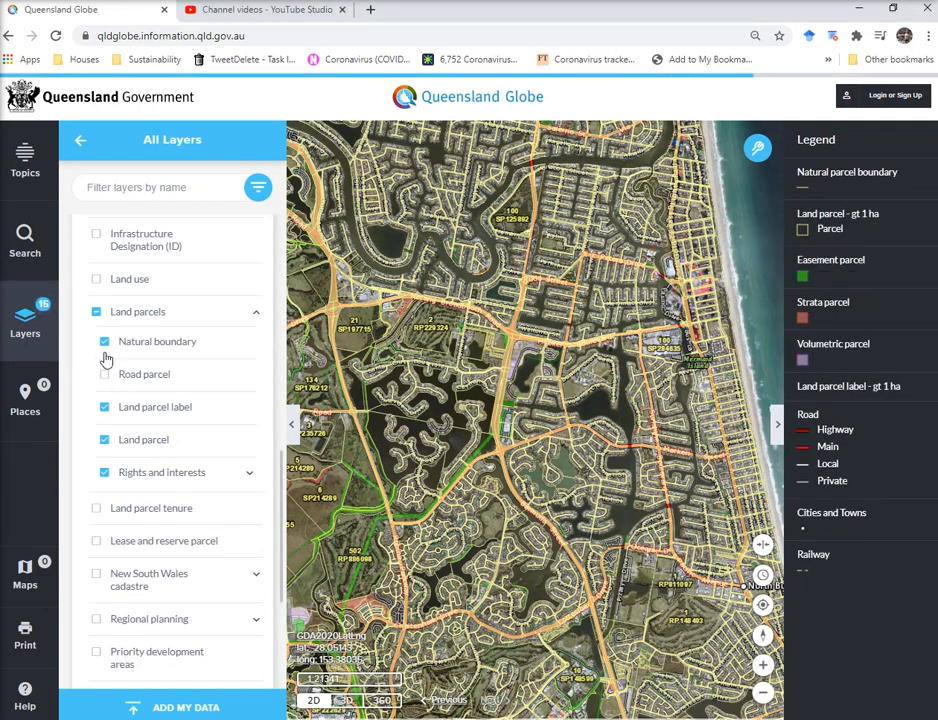
{"action": "left_click", "coordinate": [105, 344]}
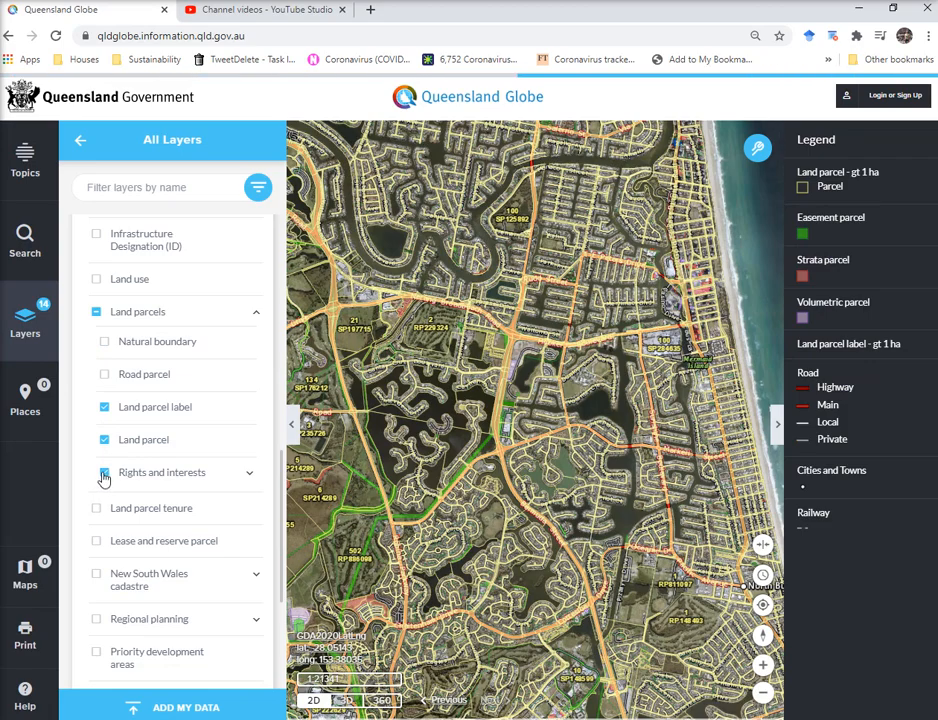
{"action": "left_click", "coordinate": [104, 475]}
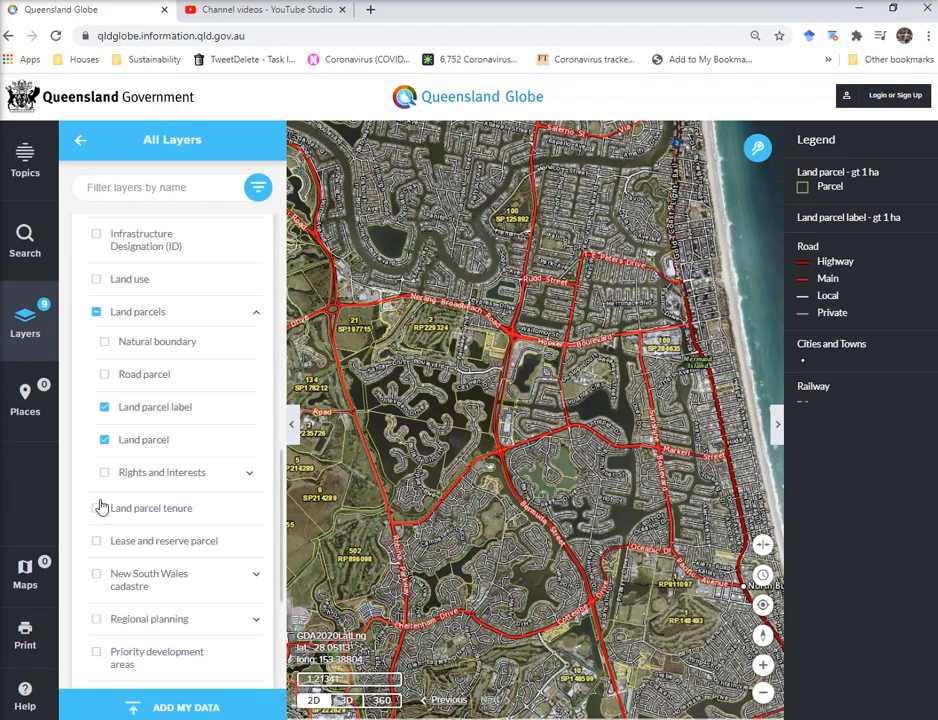
{"action": "left_click", "coordinate": [250, 476]}
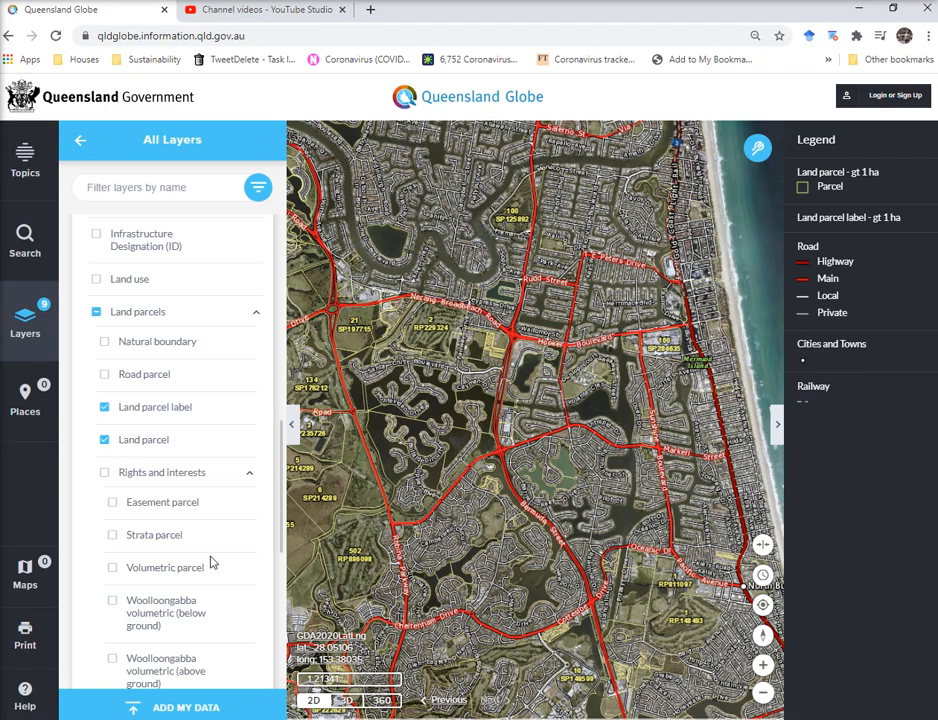
{"action": "scroll", "coordinate": [211, 563], "scroll_direction": "down", "scroll_amount": 3}
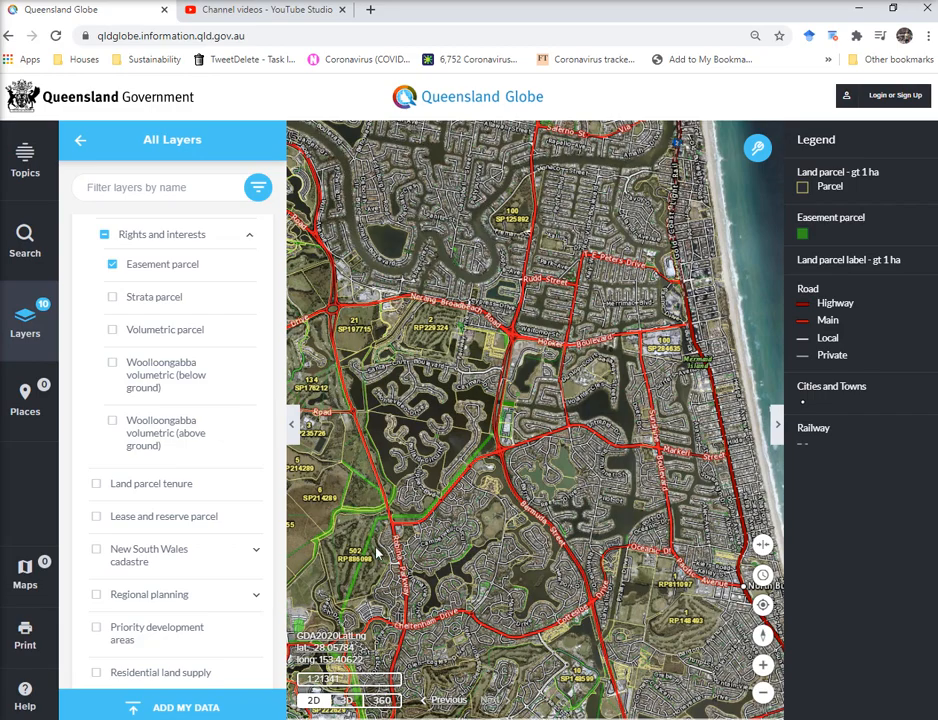
Zoom and pan to inspect the green easement across The Colonial Golf Course.
{"action": "scroll", "coordinate": [378, 558], "scroll_direction": "up", "scroll_amount": 2}
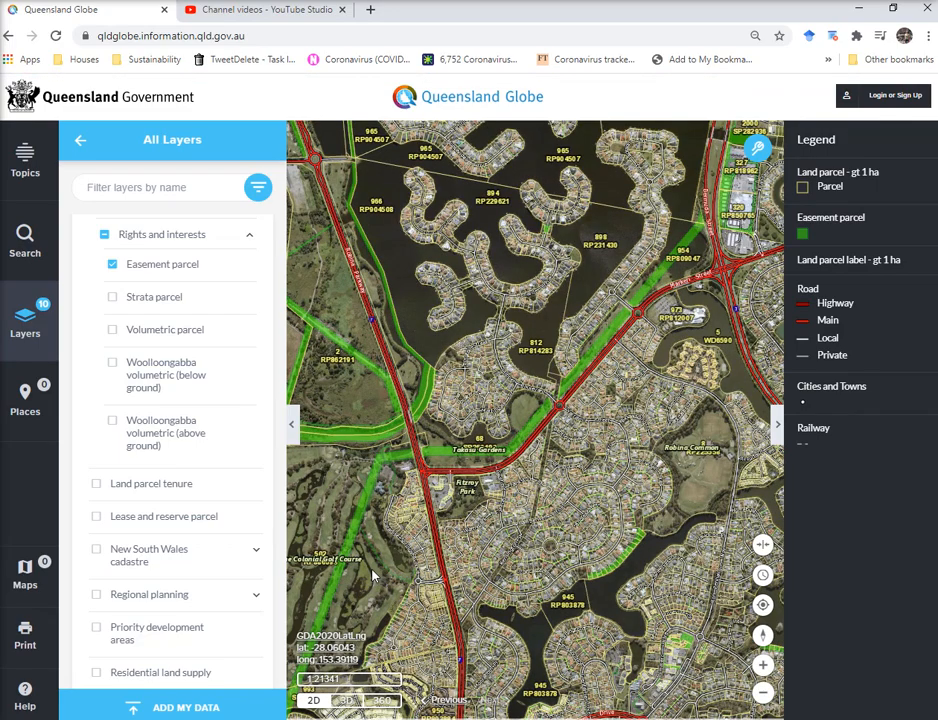
{"action": "left_click_drag", "start_coordinate": [400, 567], "coordinate": [637, 415]}
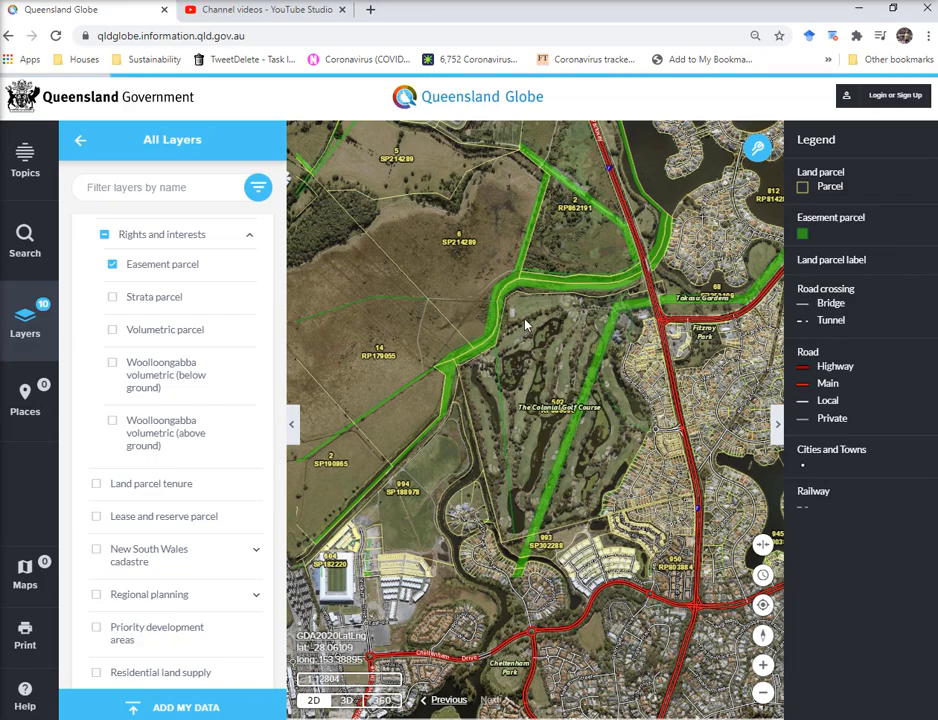
{"action": "scroll", "coordinate": [600, 428], "scroll_direction": "up", "scroll_amount": 3}
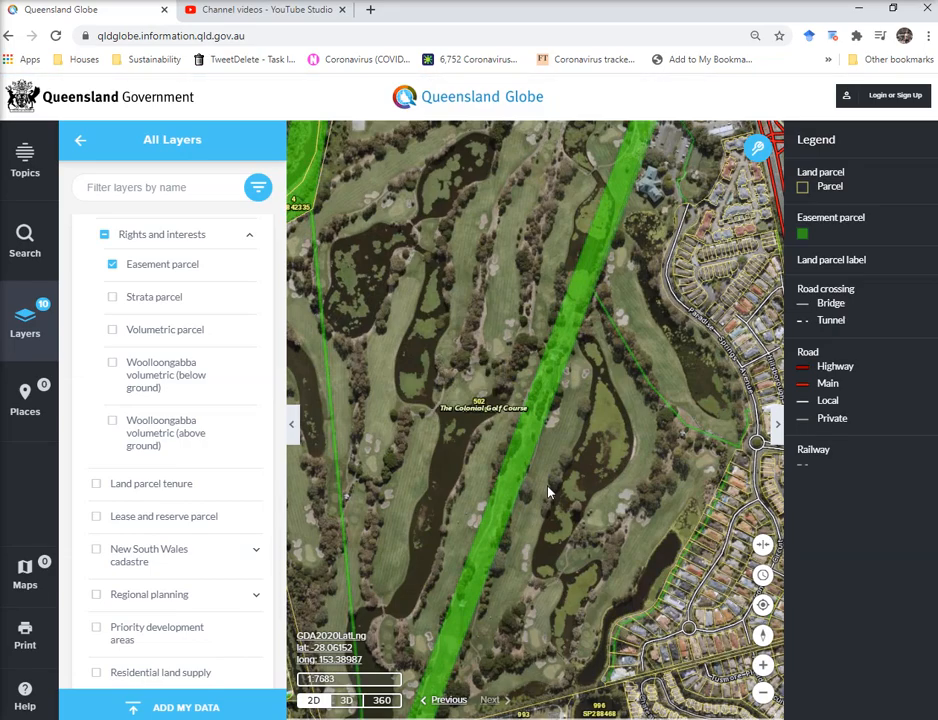
{"action": "scroll", "coordinate": [547, 487], "scroll_direction": "down", "scroll_amount": 2}
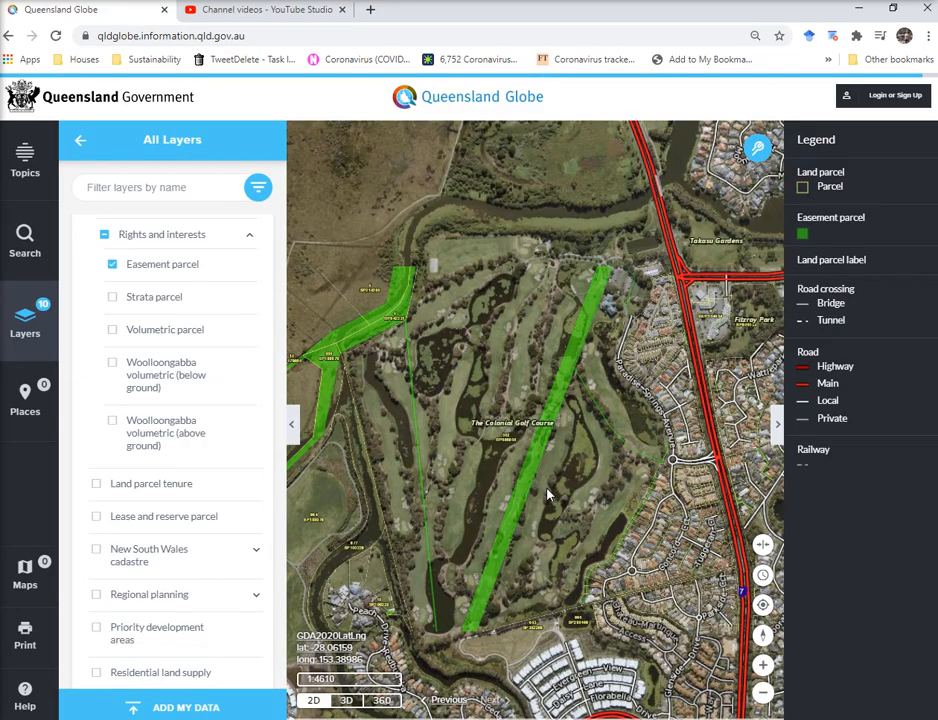
{"action": "scroll", "coordinate": [547, 494], "scroll_direction": "down", "scroll_amount": 3}
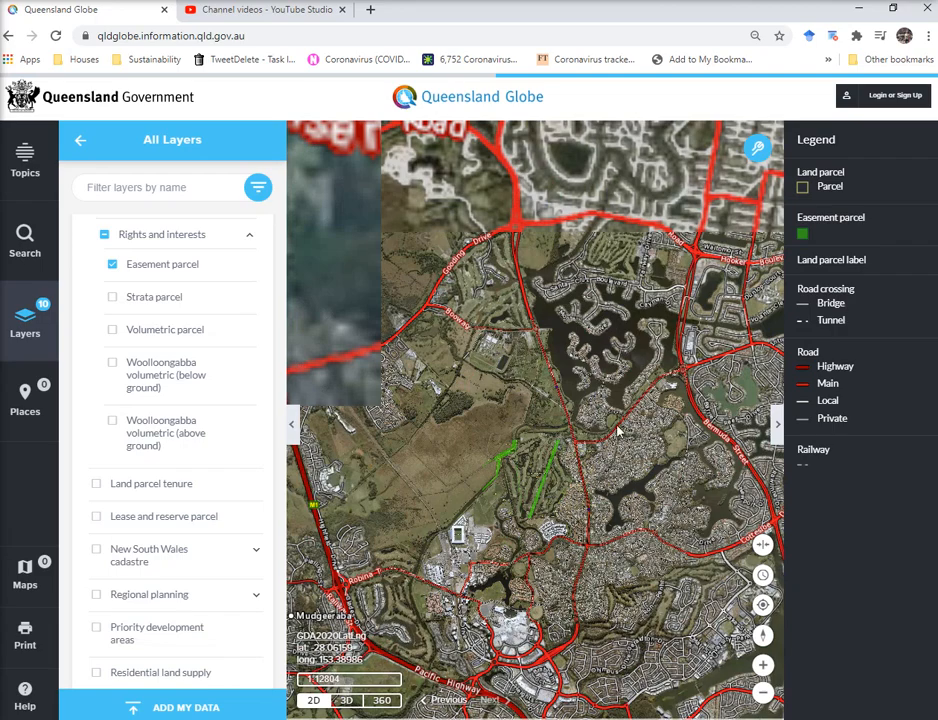
Turn off the Easement parcel layer and zoom in on the lot labels.
{"action": "left_click", "coordinate": [112, 264]}
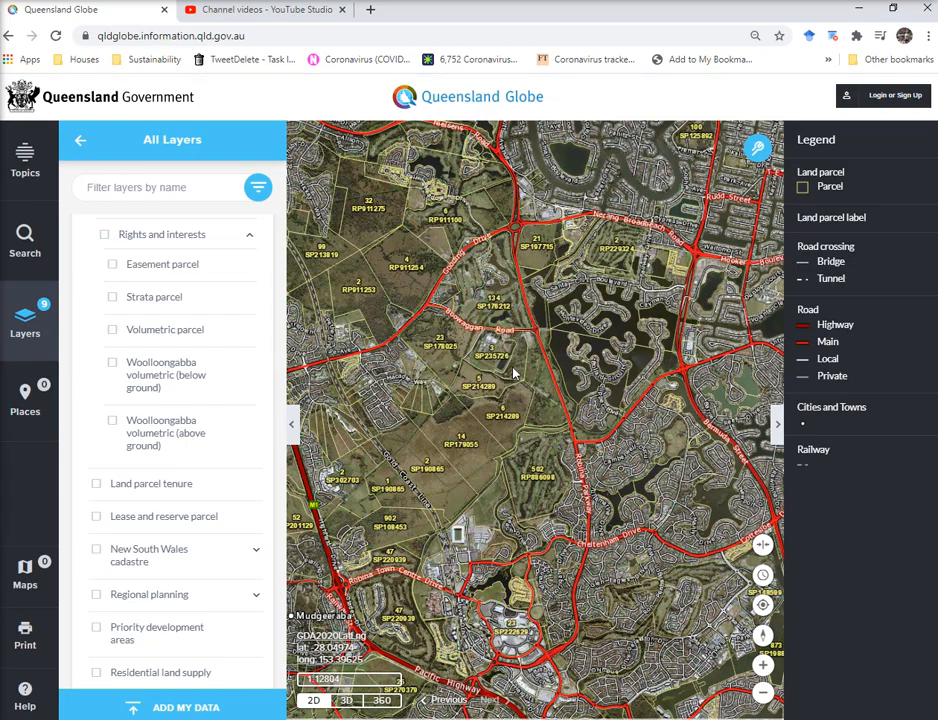
{"action": "scroll", "coordinate": [513, 373], "scroll_direction": "up", "scroll_amount": 3}
{"action": "scroll", "coordinate": [165, 405], "scroll_direction": "up", "scroll_amount": 2}
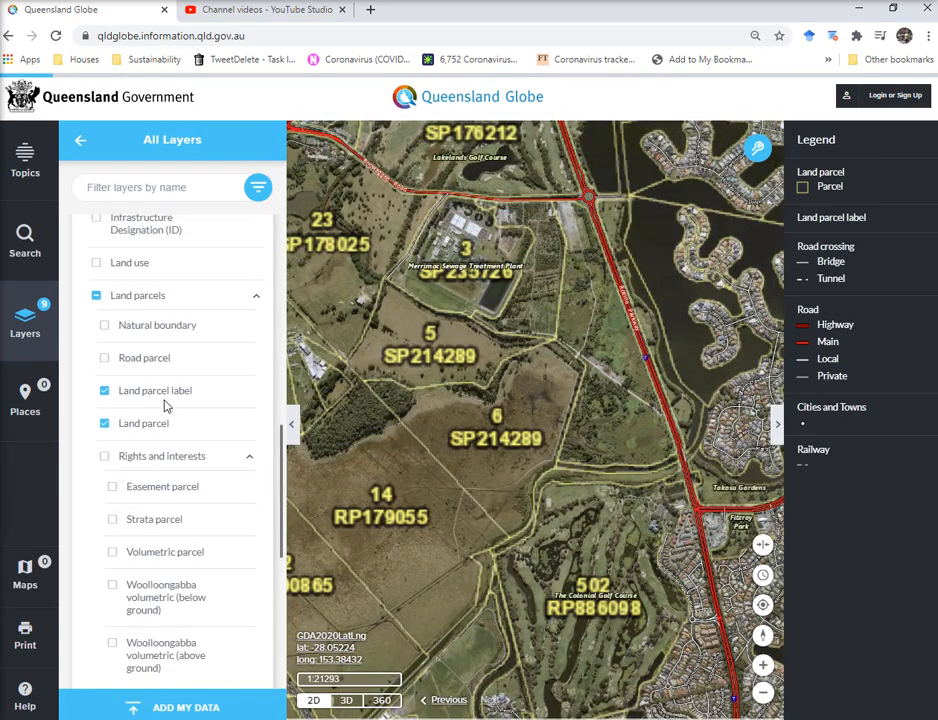